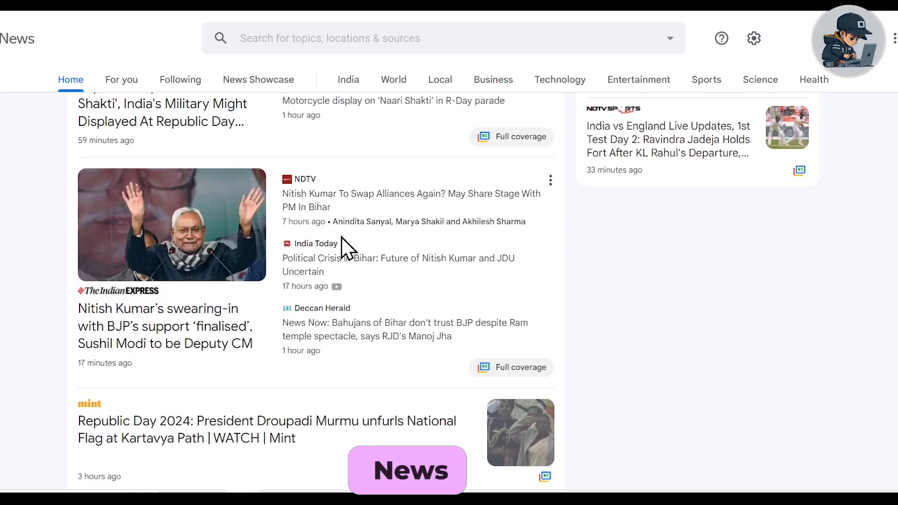
# Step: Browse the latest headlines in the World section of the news site
pyautogui.scroll(3, 331, 265)
pyautogui.scroll(5, 327, 277)
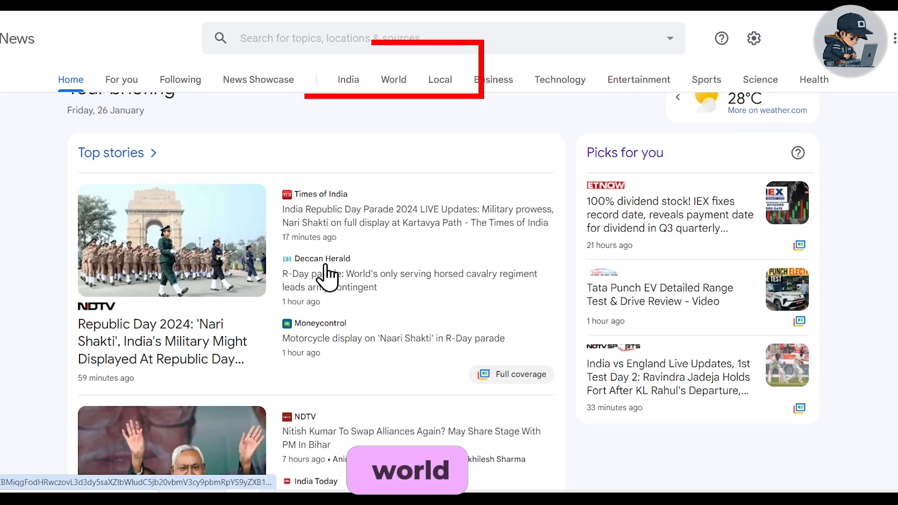
pyautogui.click(396, 74)
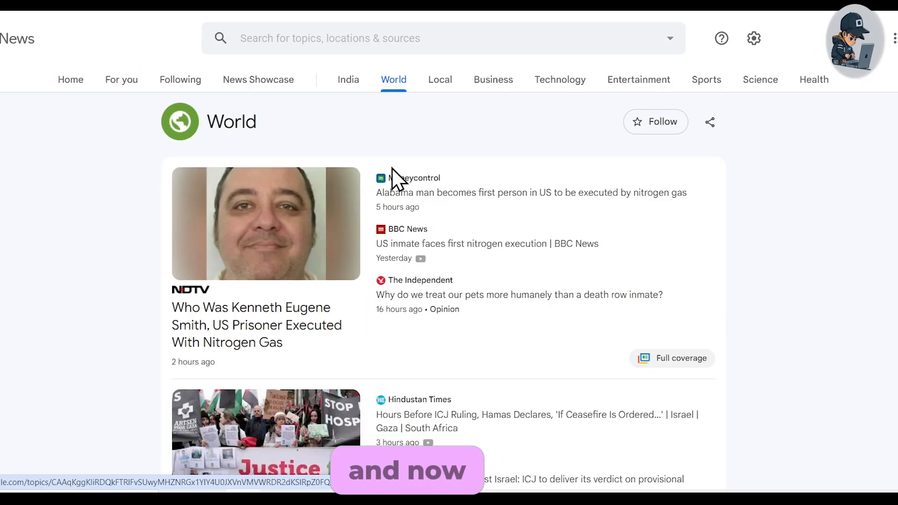
pyautogui.scroll(-3, 398, 234)
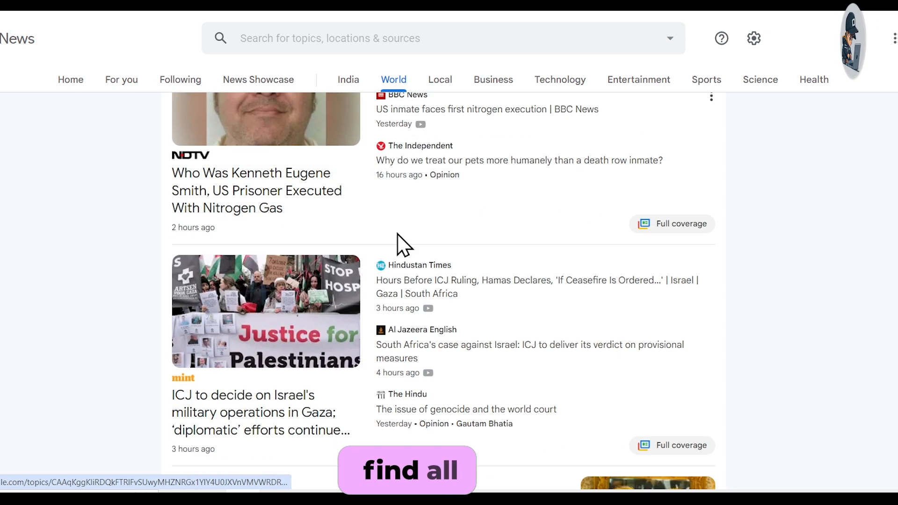
pyautogui.scroll(-3, 398, 230)
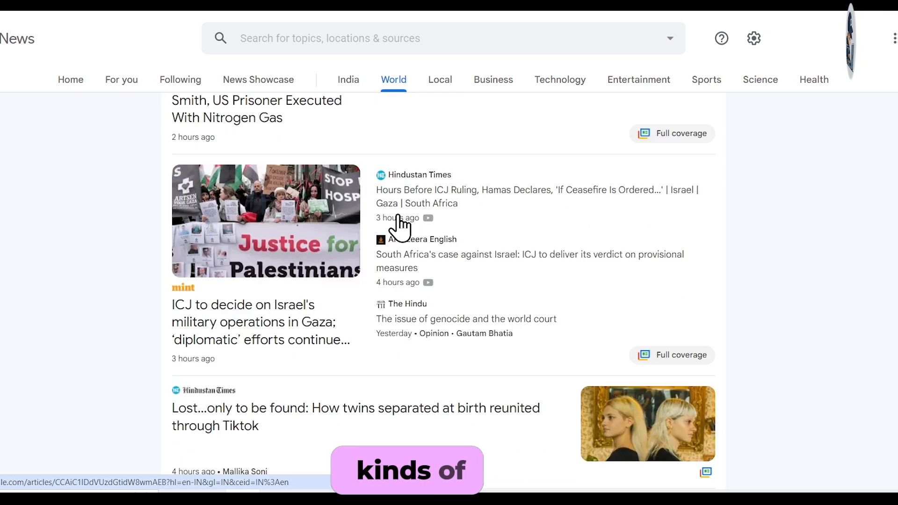
pyautogui.scroll(-3, 391, 189)
pyautogui.scroll(-2, 390, 234)
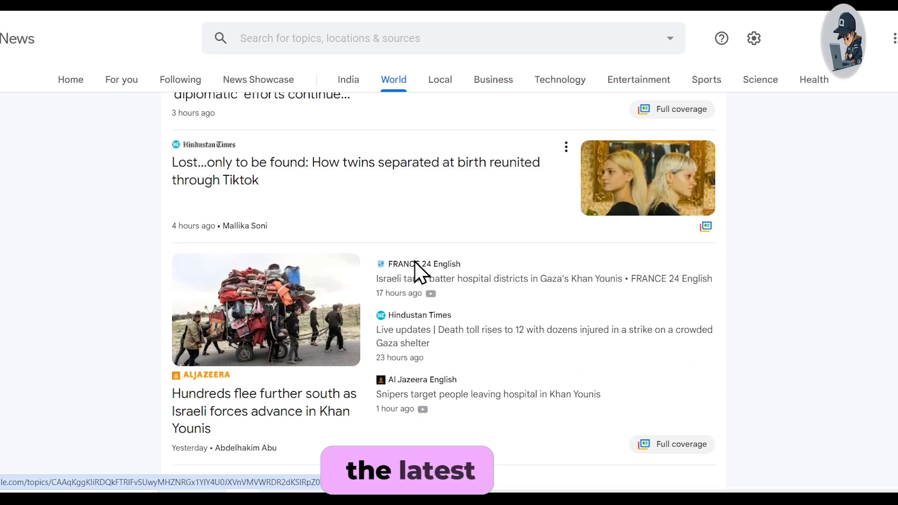
pyautogui.scroll(6, 397, 309)
pyautogui.scroll(3, 403, 318)
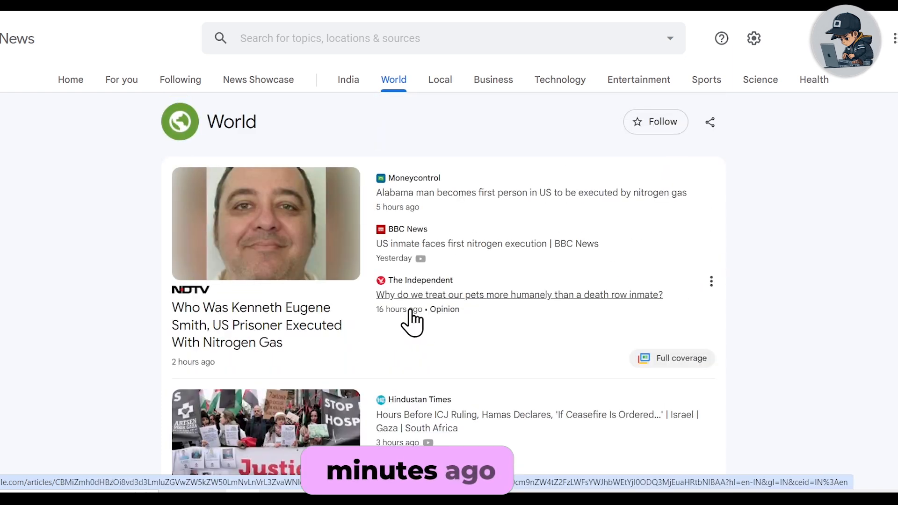
# Step: Open the Moneycontrol article about the first US execution by nitrogen gas and read through it
pyautogui.click(529, 193)
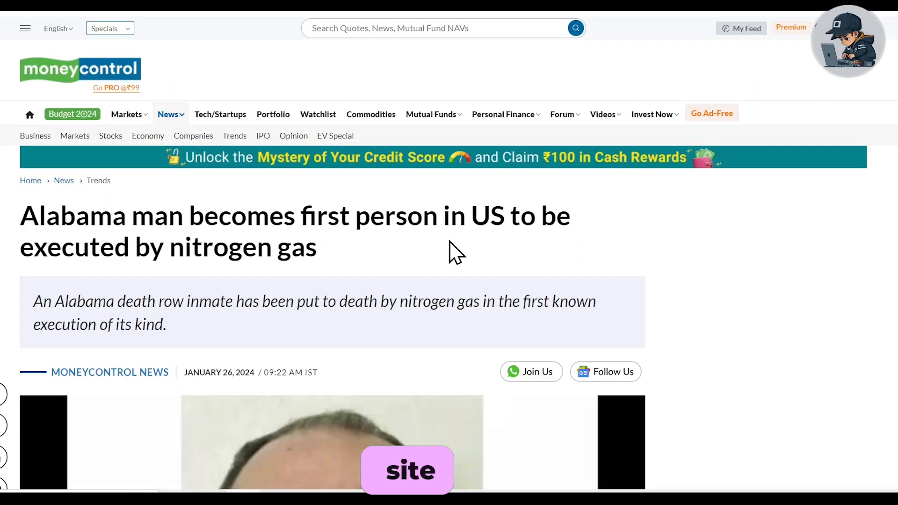
pyautogui.scroll(-15, 449, 241)
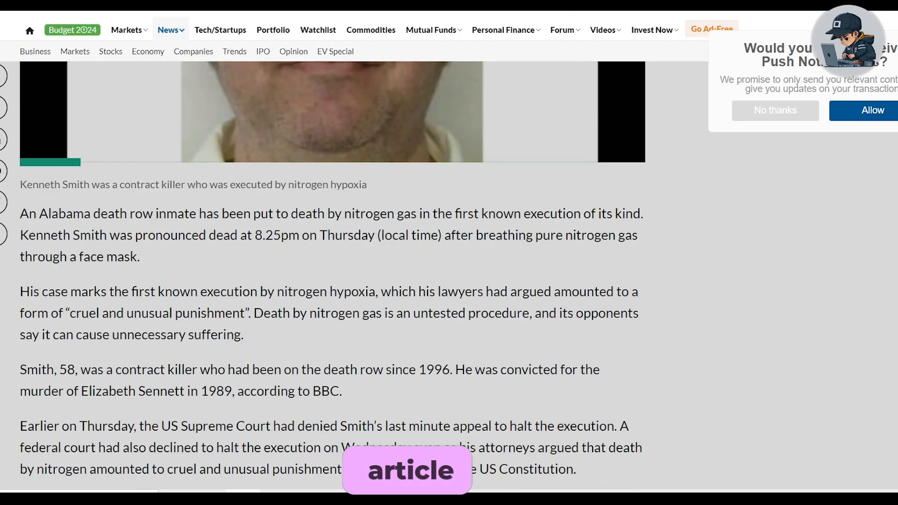
pyautogui.scroll(4, 56, 250)
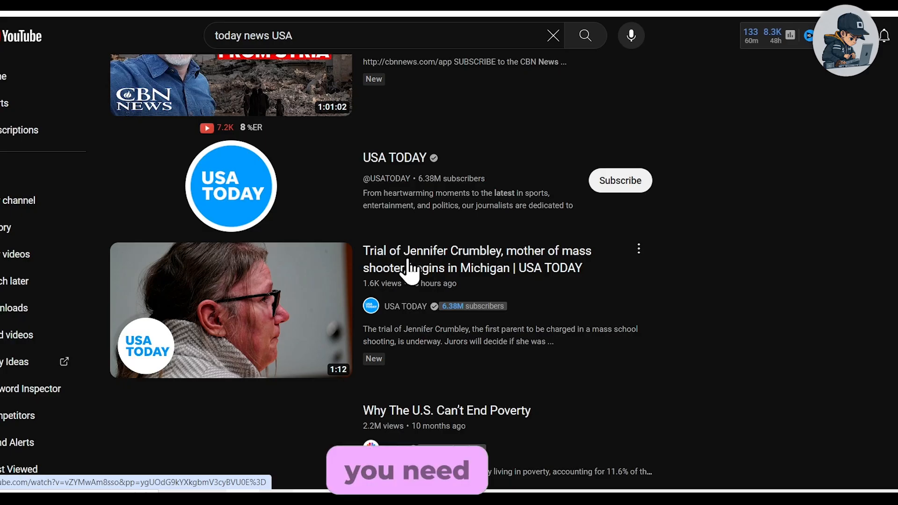
# Step: On YouTube, look through the "today news USA" results and open the Fox News video about the Houthi attack in the Gulf of Aden
pyautogui.scroll(-5, 411, 270)
pyautogui.scroll(3, 410, 270)
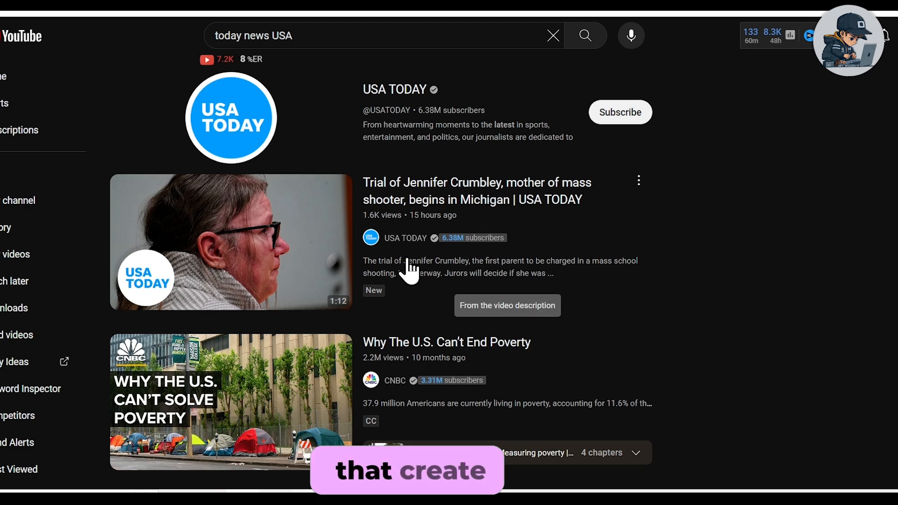
pyautogui.scroll(-1, 410, 270)
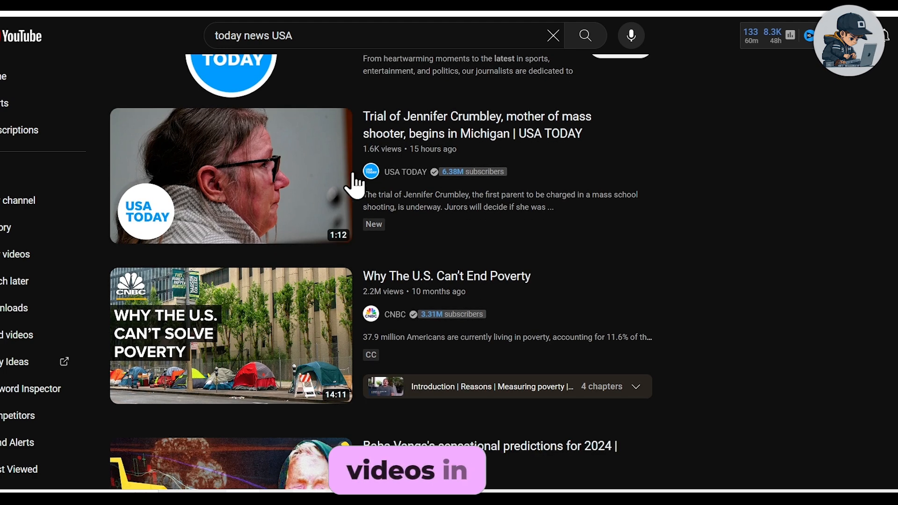
pyautogui.click(238, 211)
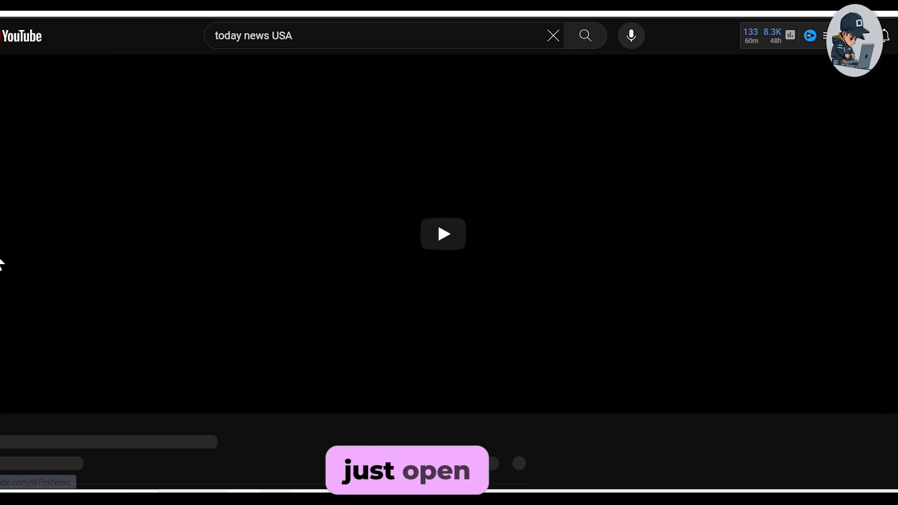
# Step: Expand the Fox News video's full description and show its transcript
pyautogui.scroll(-6, 140, 263)
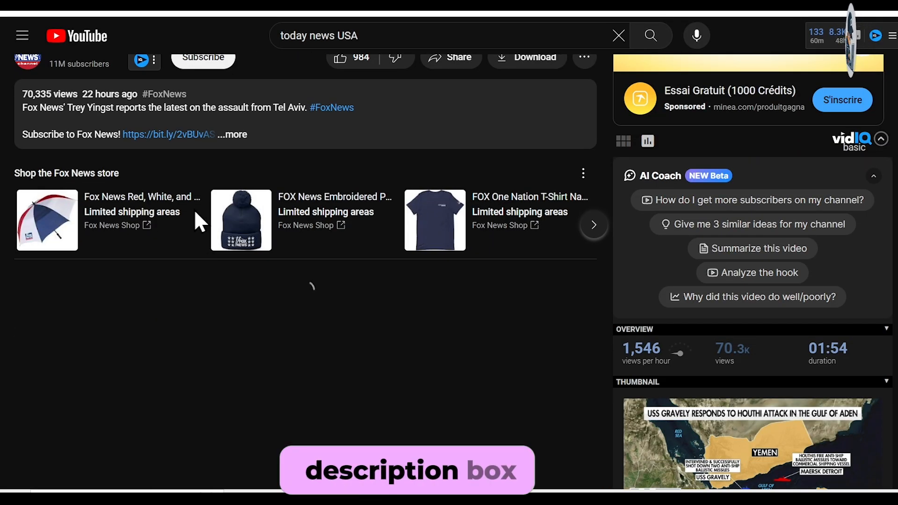
pyautogui.click(232, 135)
pyautogui.scroll(-6, 246, 178)
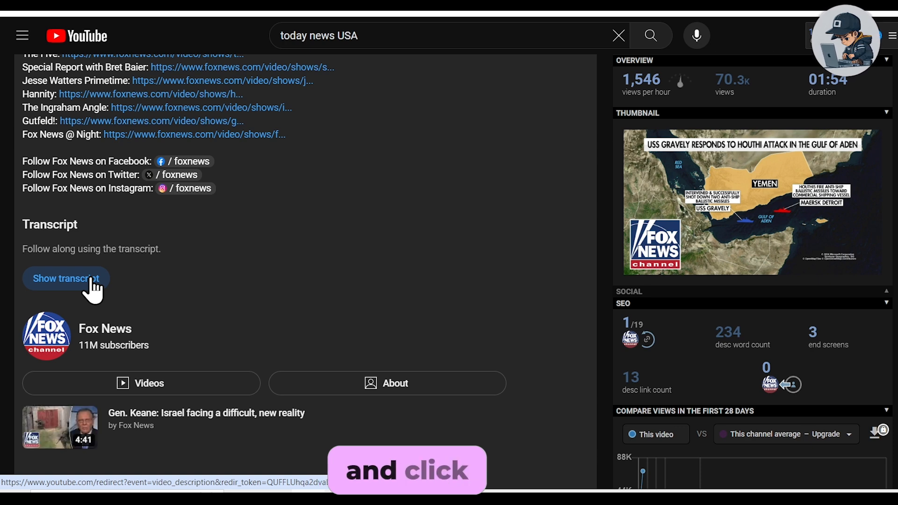
pyautogui.click(90, 280)
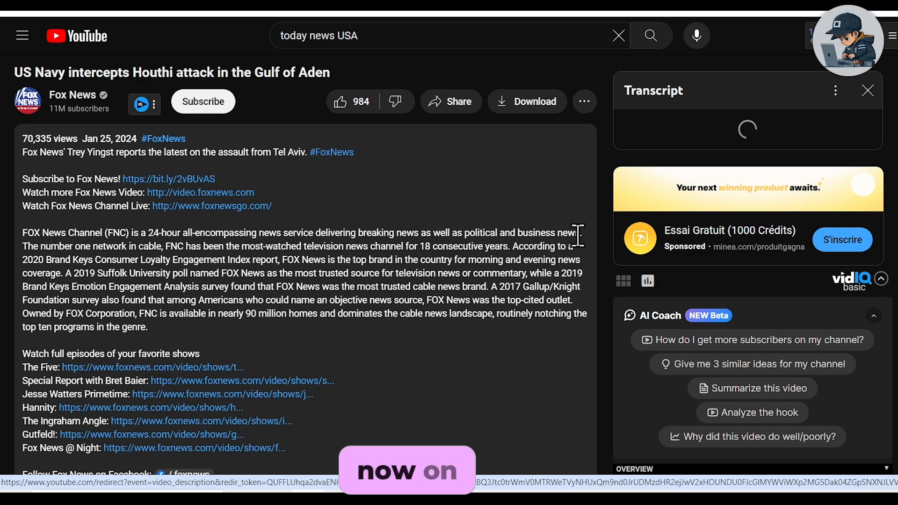
# Step: Look through the video's transcript and highlight its opening lines
pyautogui.scroll(2, 573, 238)
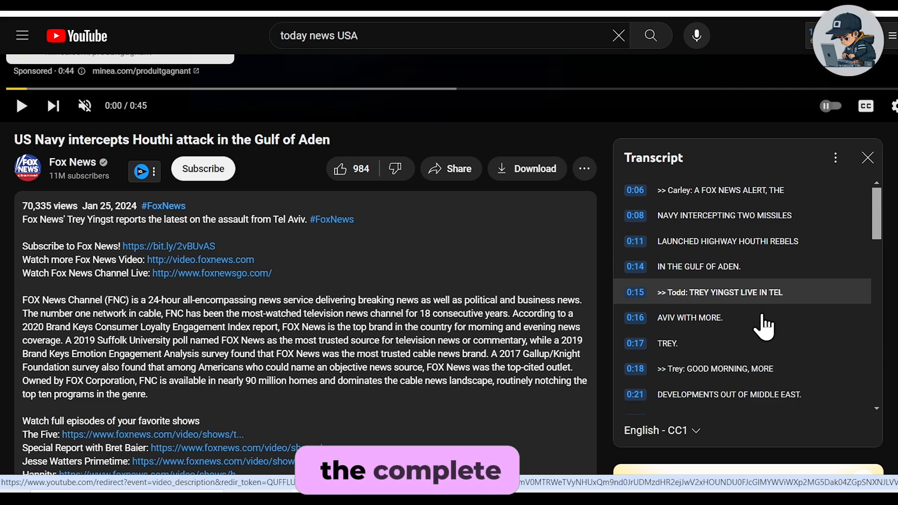
pyautogui.scroll(3, 760, 318)
pyautogui.scroll(-3, 758, 315)
pyautogui.scroll(-2, 753, 304)
pyautogui.scroll(2, 752, 302)
pyautogui.moveTo(625, 189); pyautogui.dragTo(751, 350)
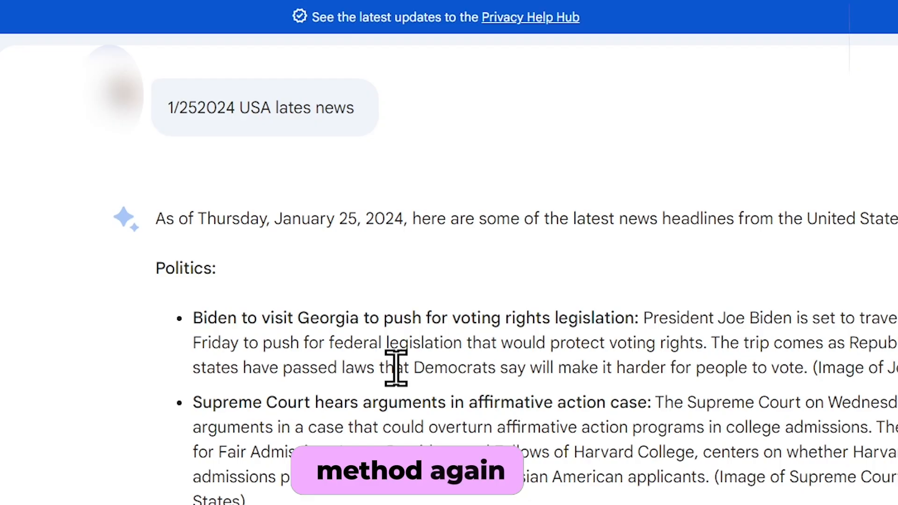
# Step: In Bard, review the prompt "1/252024 USA lates news" and select the text of the news answer
pyautogui.moveTo(167, 112); pyautogui.dragTo(368, 117)
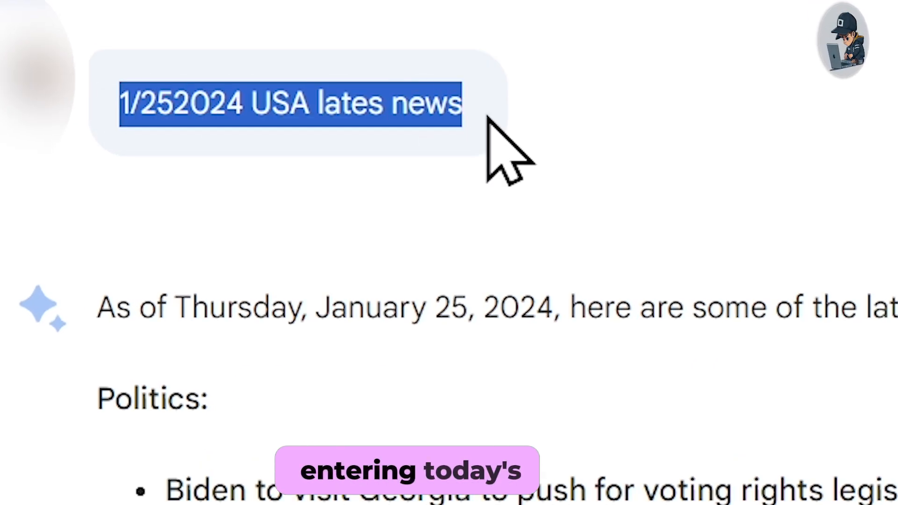
pyautogui.click(451, 119)
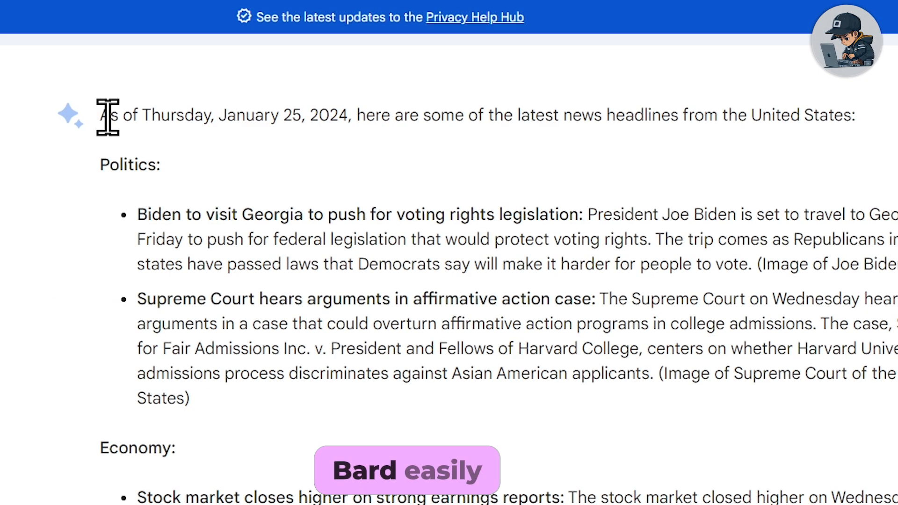
pyautogui.moveTo(99, 307); pyautogui.dragTo(637, 504)
pyautogui.scroll(-2, 637, 504)
pyautogui.scroll(-10, 397, 286)
pyautogui.moveTo(384, 271)
pyautogui.mouseDown()
pyautogui.moveTo(397, 286)
pyautogui.moveTo(381, 295)
pyautogui.moveTo(371, 277)
pyautogui.moveTo(419, 323)
pyautogui.moveTo(576, 335)
pyautogui.moveTo(624, 365)
pyautogui.moveTo(608, 342)
pyautogui.mouseUp()
pyautogui.scroll(-4, 371, 276)
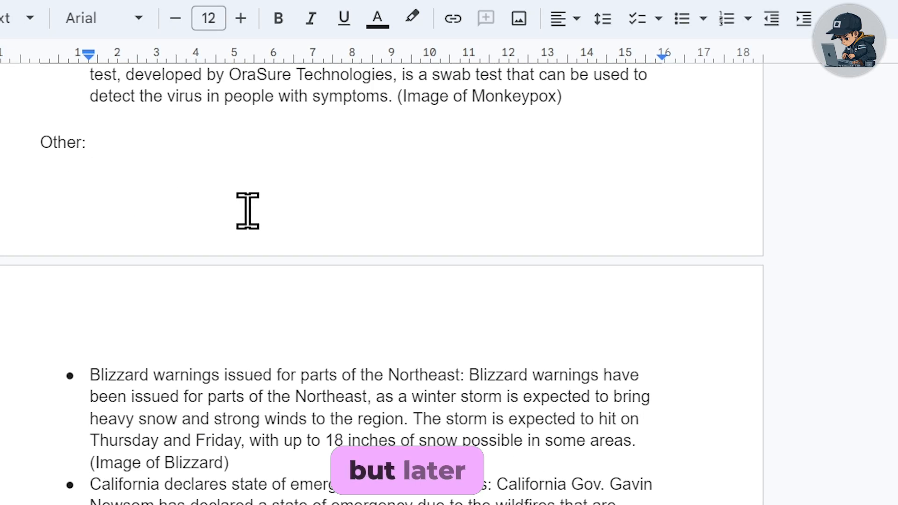
# Step: In the Google Docs script, remove the Biden story's headline and bullet so it directly follows the "Good evening, and welcome to the AI news." greeting
pyautogui.scroll(10, 241, 209)
pyautogui.press('BackSpace')
pyautogui.press('BackSpace')
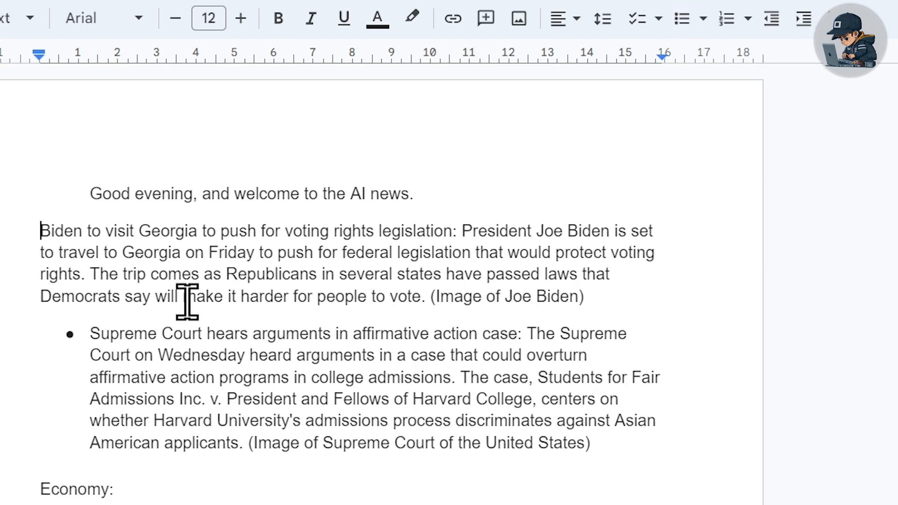
pyautogui.press('BackSpace')
pyautogui.moveTo(414, 193); pyautogui.dragTo(276, 219)
pyautogui.press('BackSpace')
pyautogui.press('Return')
# Step: Strip the headlines, section labels and bullets from the remaining stories, and delete the health and blizzard items
pyautogui.moveTo(91, 333); pyautogui.dragTo(483, 333)
pyautogui.moveTo(483, 333); pyautogui.dragTo(530, 333)
pyautogui.press('BackSpace')
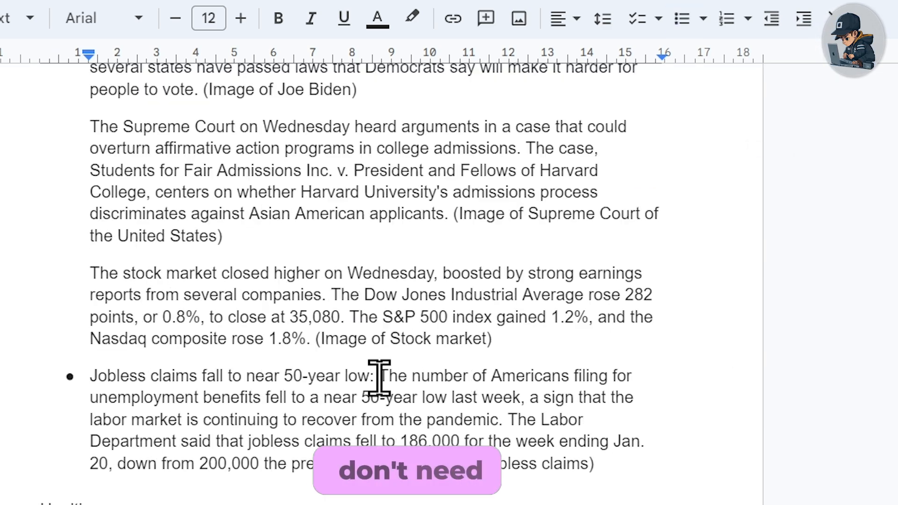
pyautogui.press('BackSpace')
pyautogui.scroll(-2, 132, 470)
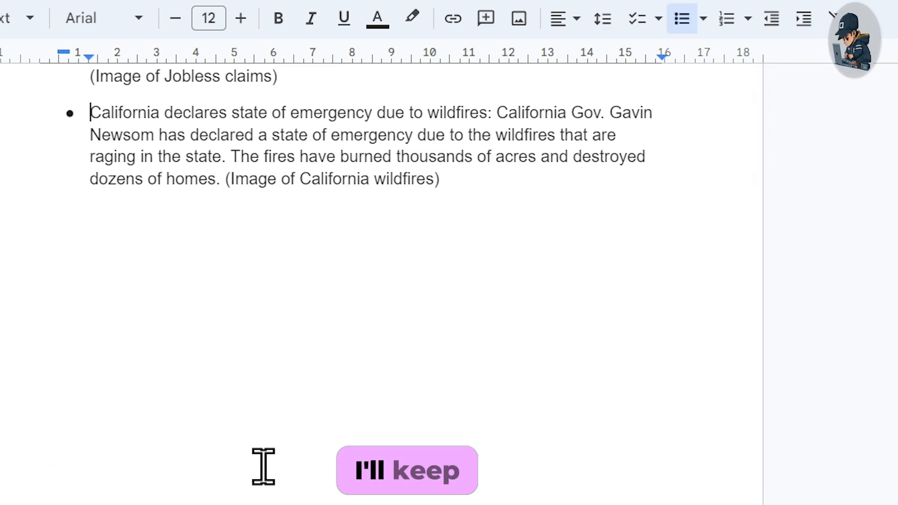
pyautogui.scroll(8, 261, 465)
pyautogui.moveTo(90, 421); pyautogui.dragTo(489, 421)
pyautogui.press('BackSpace')
# Step: Delete the bracketed image notes from the news stories
pyautogui.moveTo(277, 393); pyautogui.dragTo(84, 393)
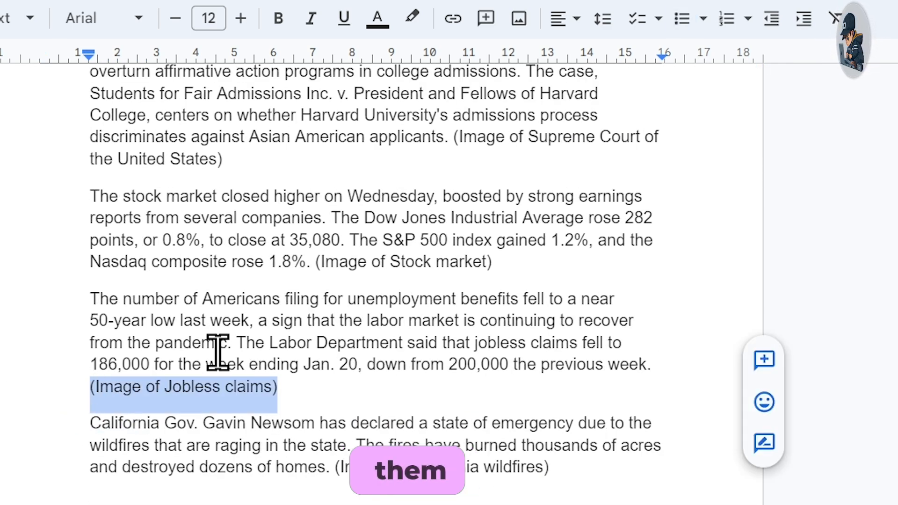
pyautogui.press('BackSpace')
pyautogui.moveTo(330, 429); pyautogui.dragTo(456, 433)
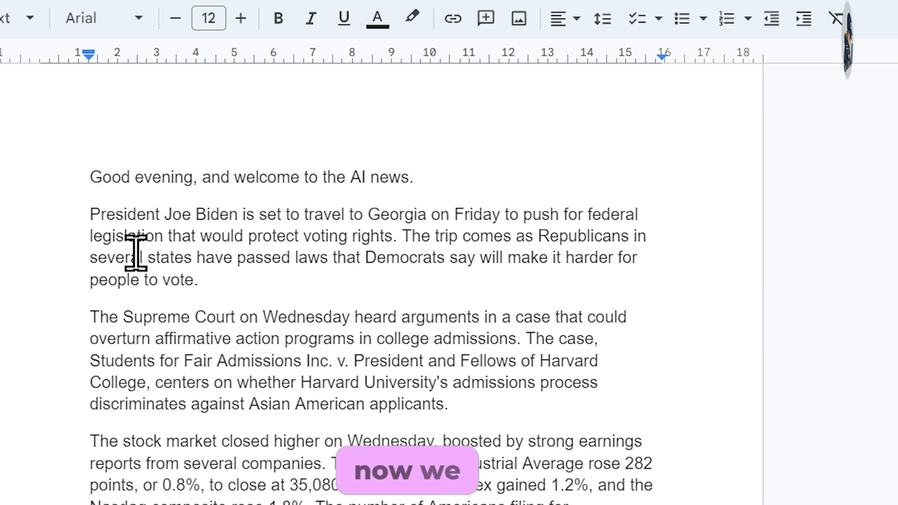
# Step: Highlight the cleaned-up news script from the Biden story onward to review it
pyautogui.scroll(2, 132, 254)
pyautogui.moveTo(91, 206); pyautogui.dragTo(664, 503)
pyautogui.scroll(-1, 511, 441)
pyautogui.scroll(1, 481, 393)
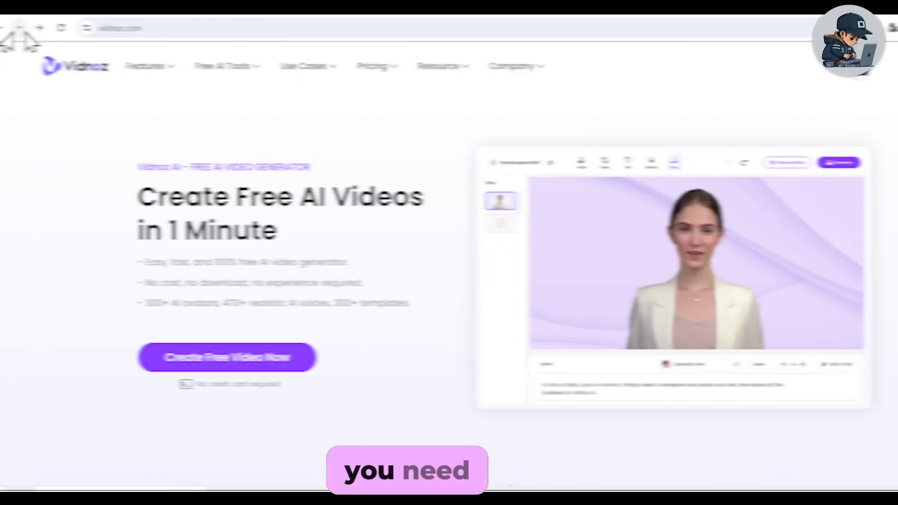
# Step: Switch to the Vidnoz website and look over its AI video generator homepage
pyautogui.scroll(-1, 428, 212)
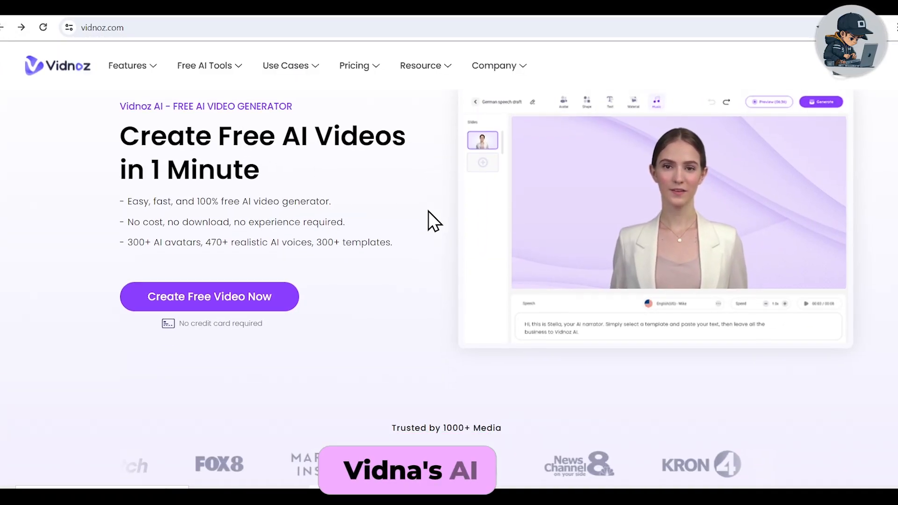
pyautogui.scroll(1, 428, 211)
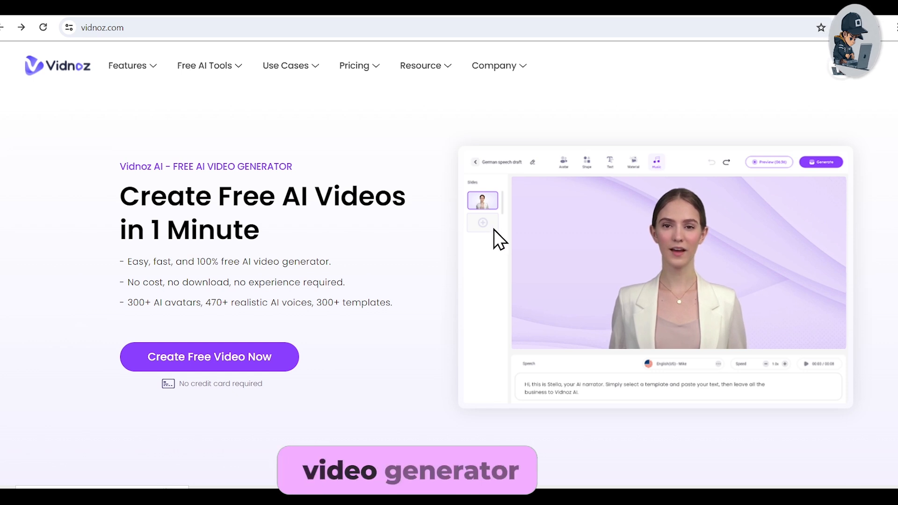
pyautogui.scroll(-1, 501, 228)
pyautogui.scroll(-1, 501, 228)
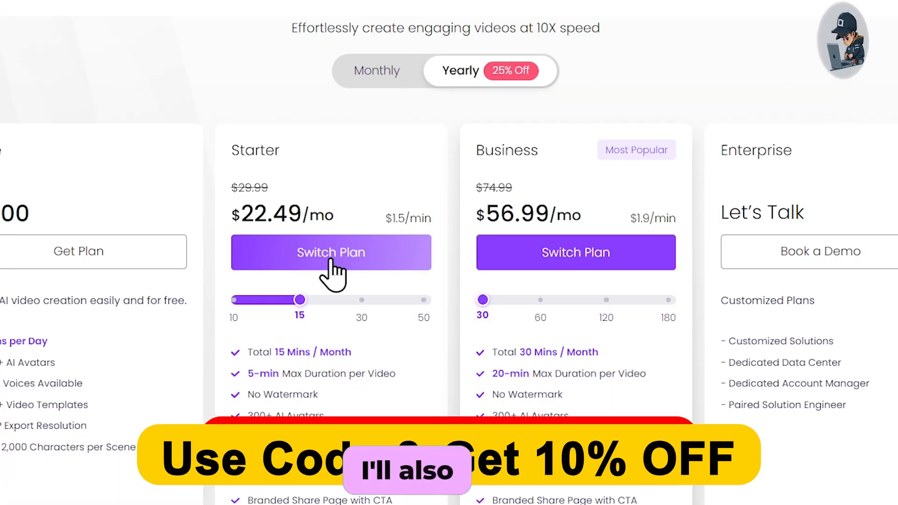
# Step: Compare the Starter plan's yearly pricing by trying the 30-minute monthly allowance and returning it to 15 minutes
pyautogui.click(330, 262)
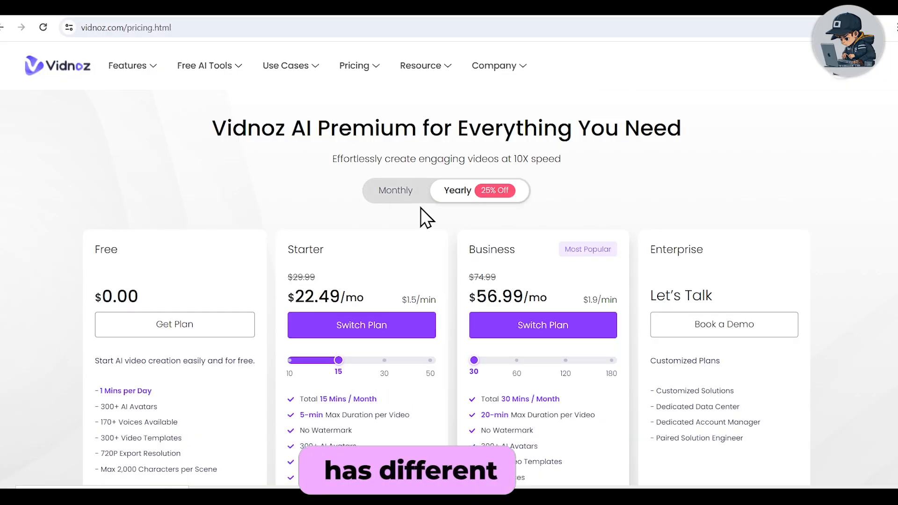
pyautogui.scroll(-1, 420, 206)
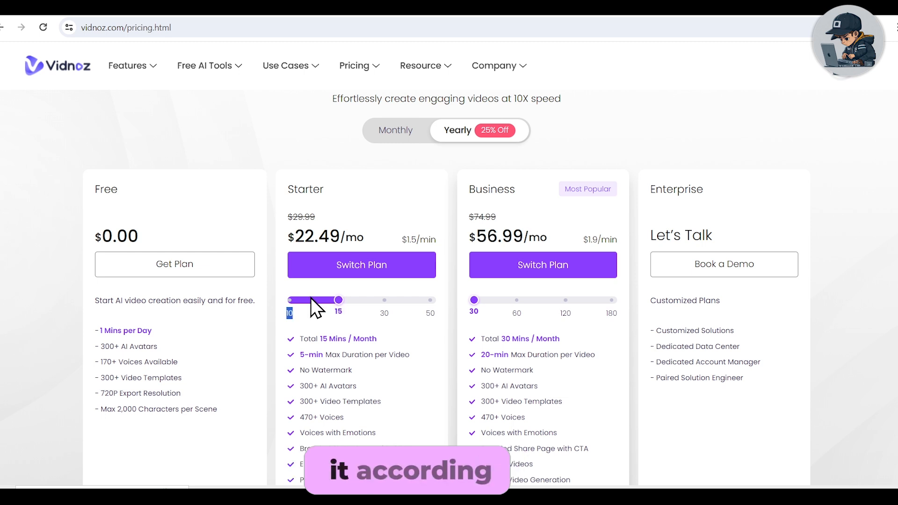
pyautogui.click(289, 301)
pyautogui.click(338, 301)
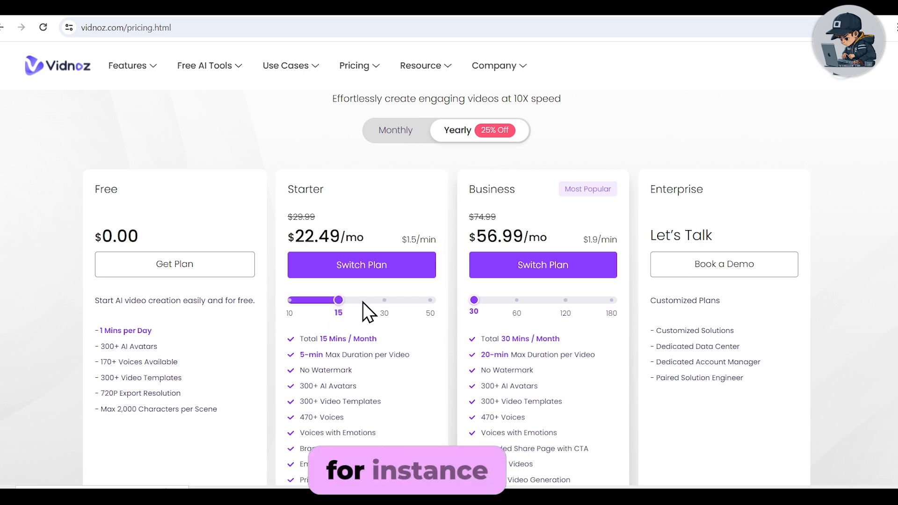
pyautogui.click(384, 302)
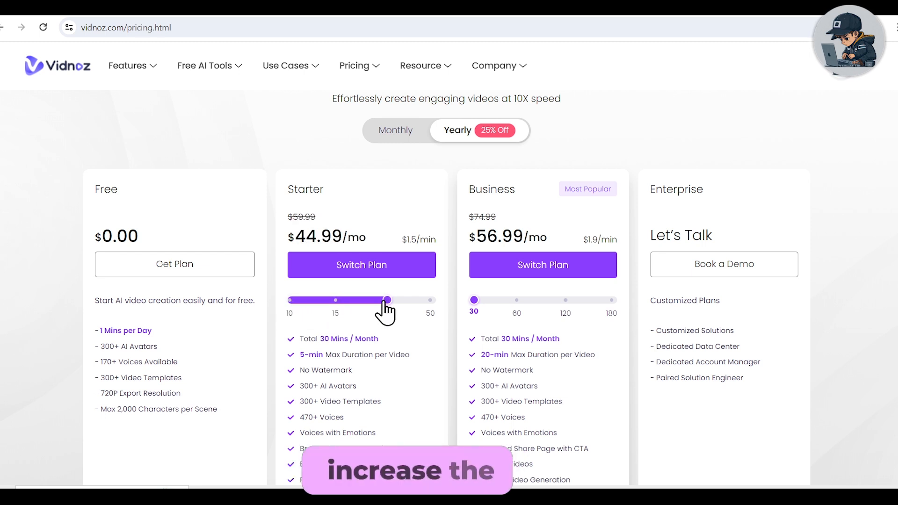
pyautogui.click(336, 301)
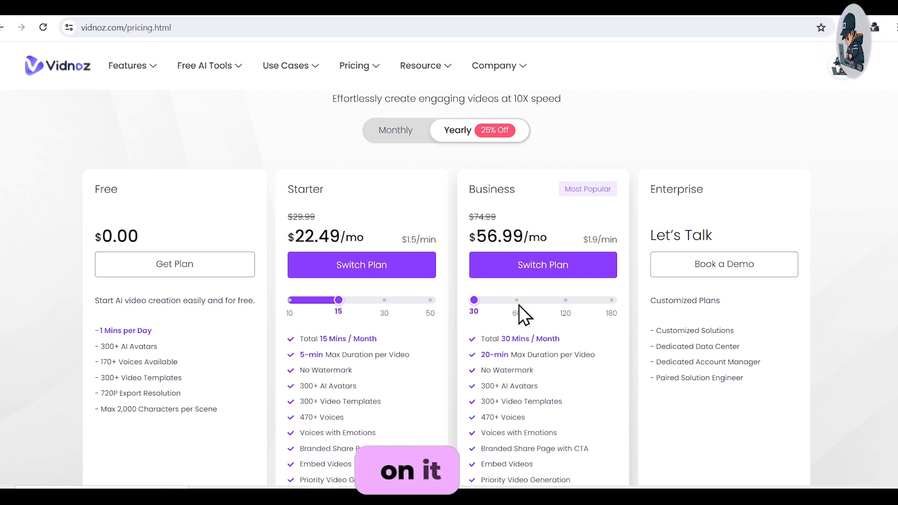
# Step: Open the Vidnoz AI app's home page with its video templates
pyautogui.click(832, 72)
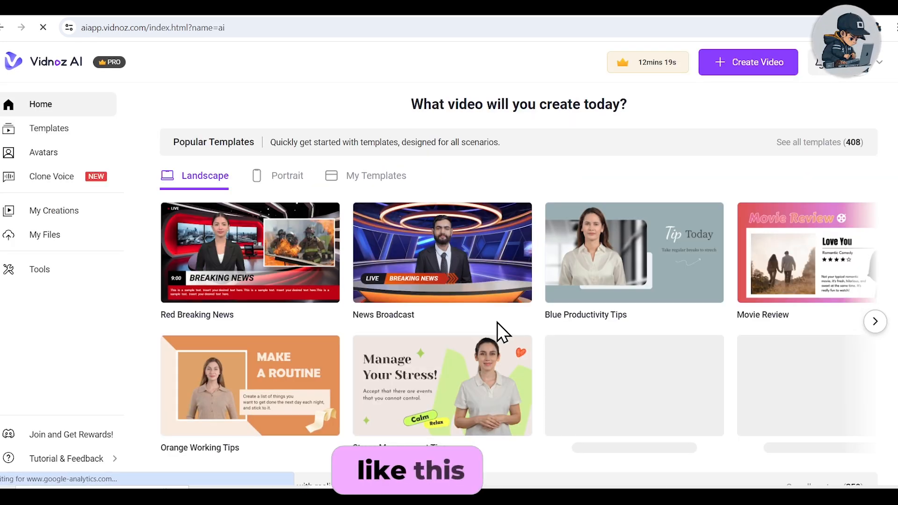
# Step: Browse the Breaking news templates and create a video from the Red Breaking News template
pyautogui.click(60, 131)
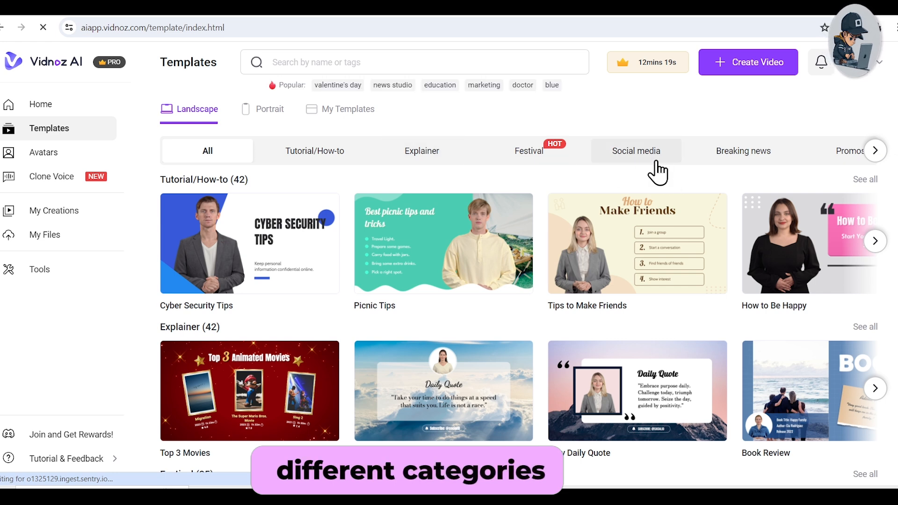
pyautogui.click(722, 146)
pyautogui.scroll(-1, 523, 194)
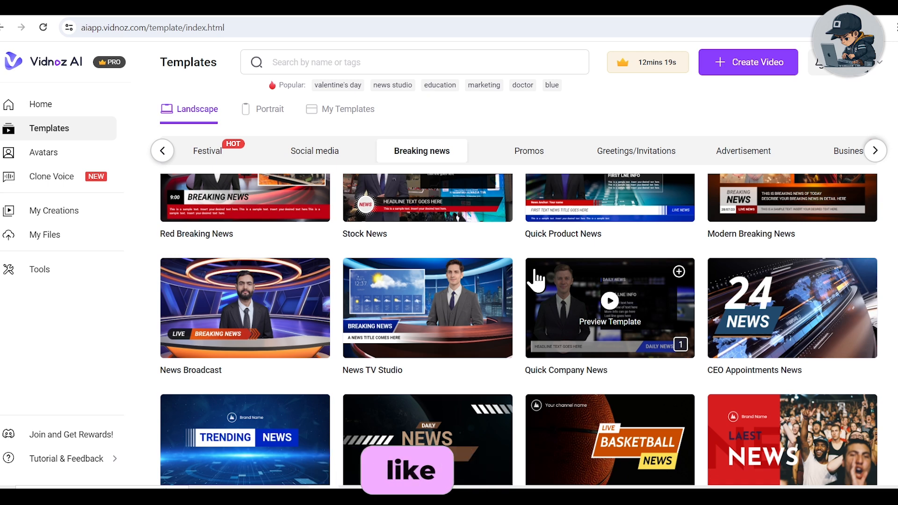
pyautogui.scroll(1, 263, 240)
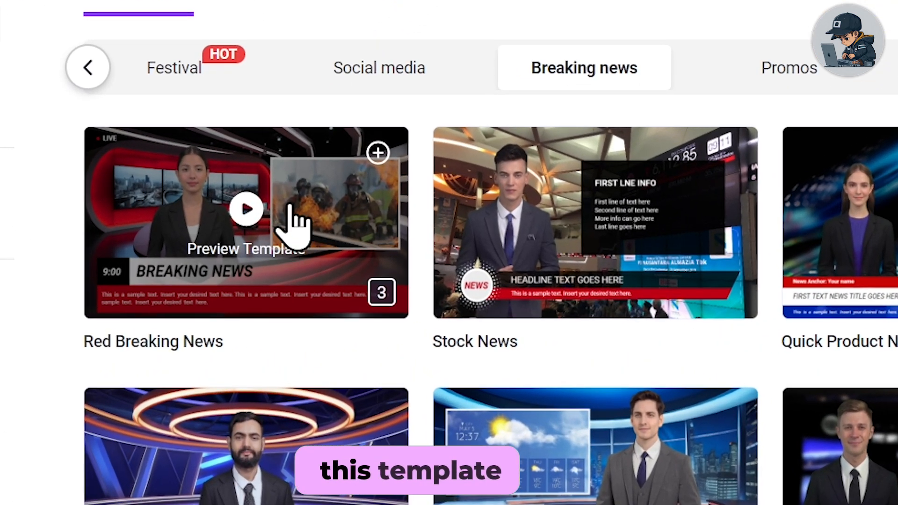
pyautogui.click(364, 154)
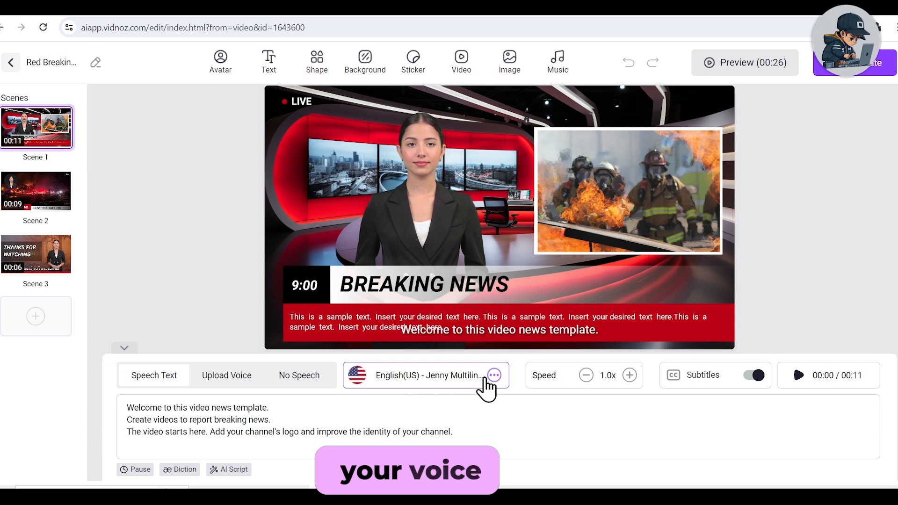
# Step: Turn off the first scene's subtitles and browse the realistic avatars available for its presenter
pyautogui.click(755, 375)
pyautogui.click(406, 179)
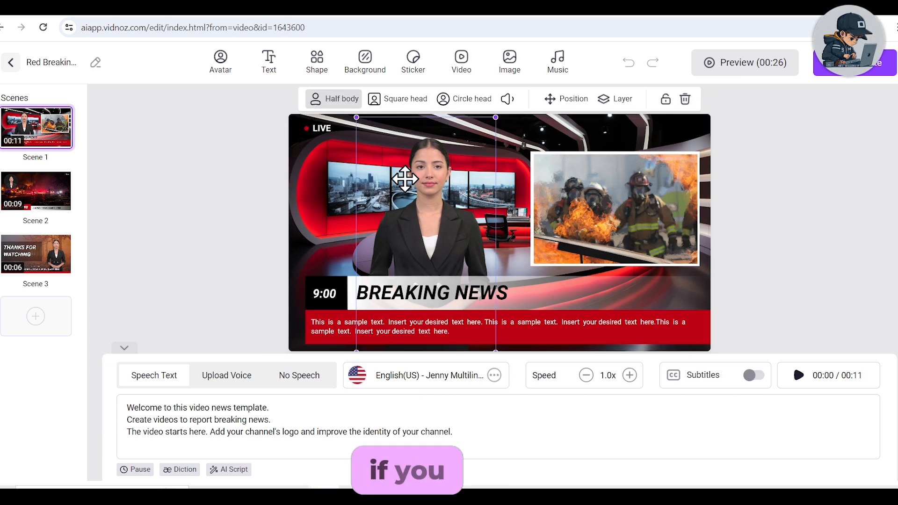
pyautogui.click(220, 62)
pyautogui.scroll(-5, 224, 285)
pyautogui.scroll(-15, 229, 284)
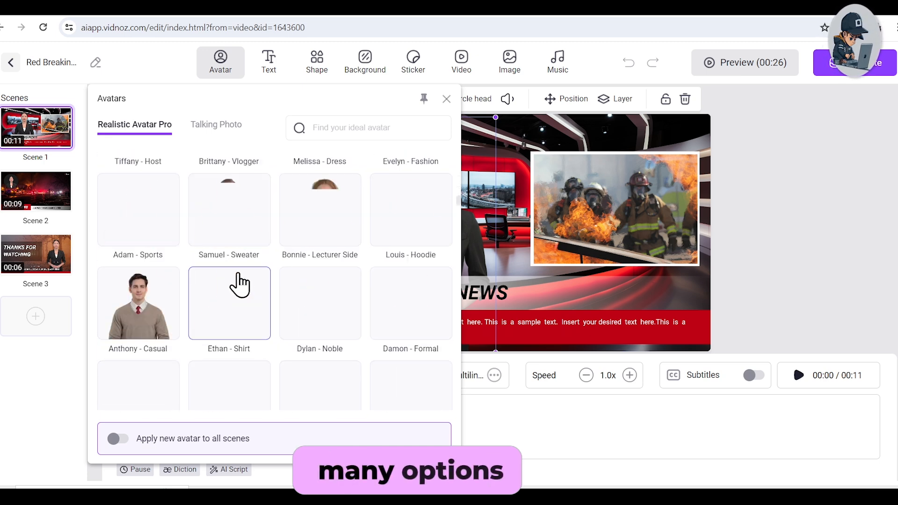
pyautogui.scroll(-5, 239, 284)
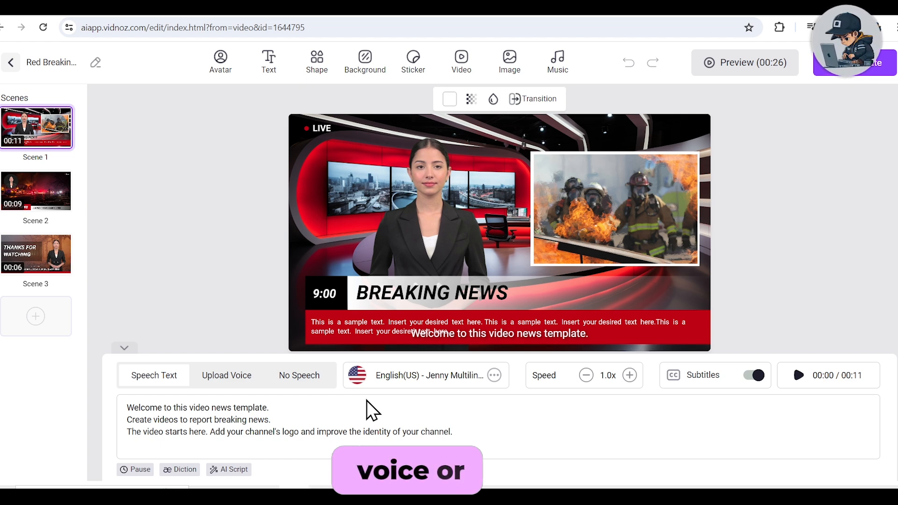
# Step: Filter the female English voices by the Newscast scenario, News Anchor profession and Youth age
pyautogui.click(375, 380)
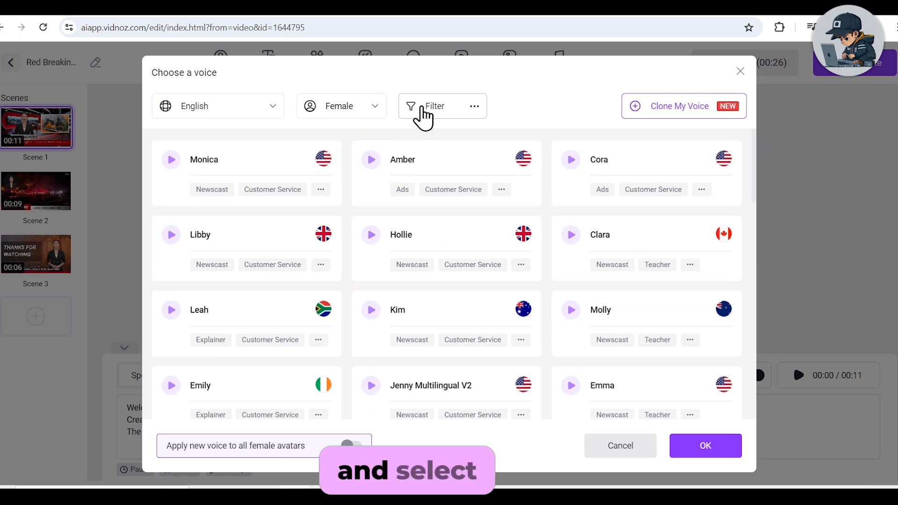
pyautogui.click(423, 108)
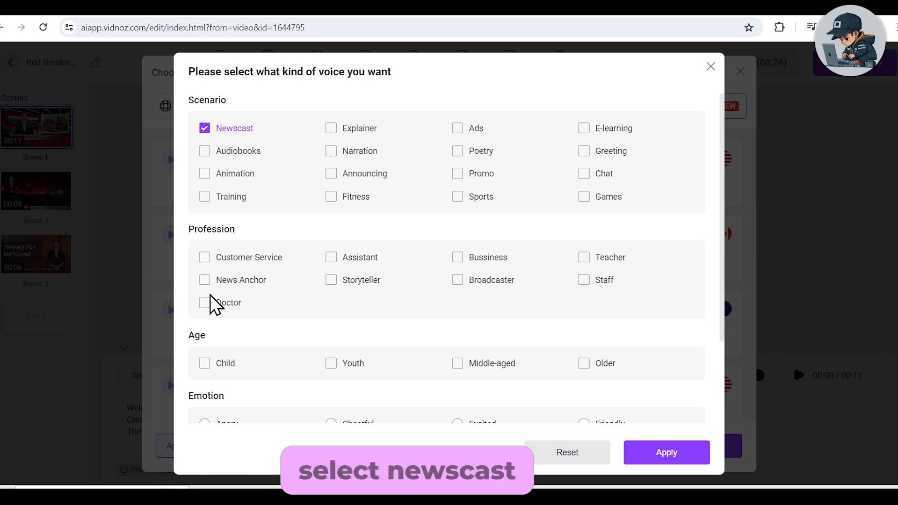
pyautogui.click(205, 280)
pyautogui.scroll(-1, 206, 281)
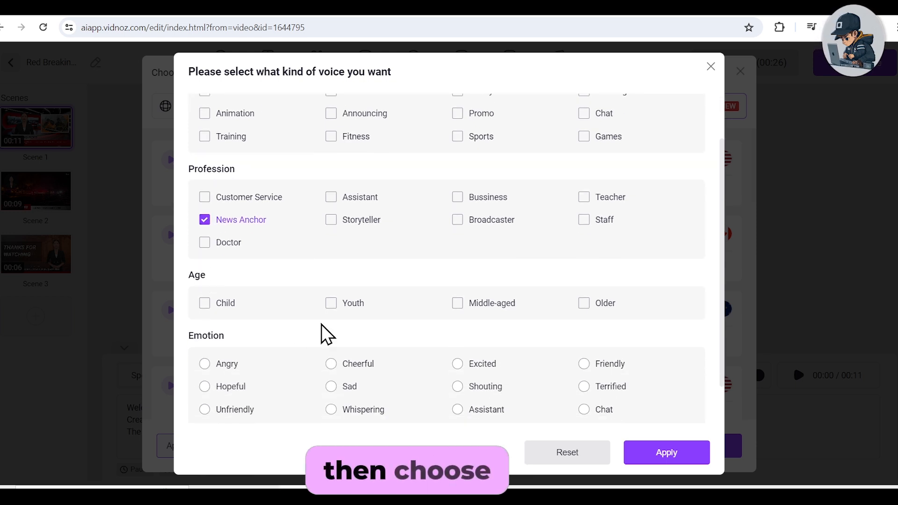
pyautogui.scroll(-1, 335, 311)
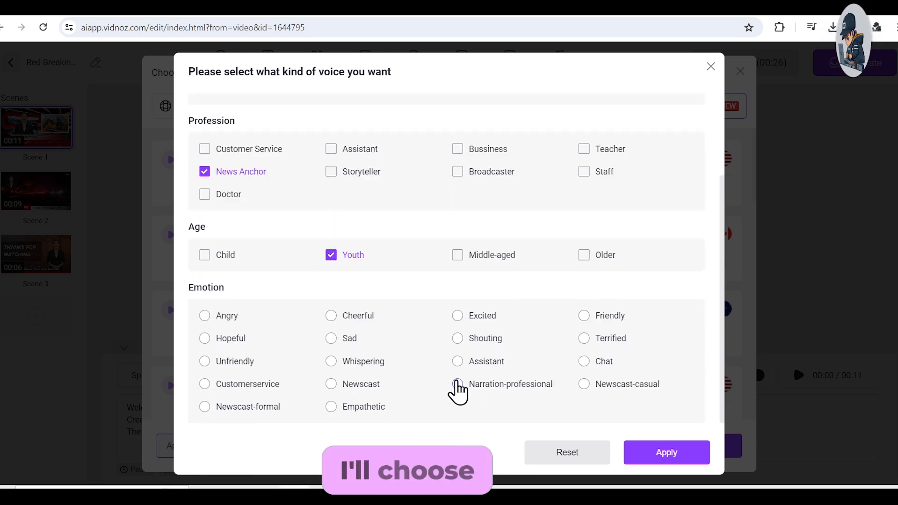
pyautogui.click(648, 455)
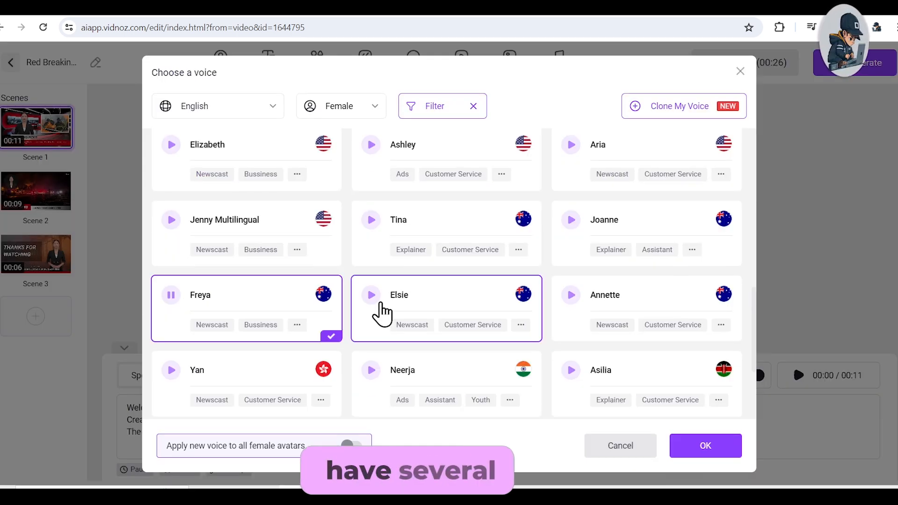
# Step: Apply the Libby voice to all female avatars and check the voice setting in each of the three scenes
pyautogui.scroll(10, 383, 314)
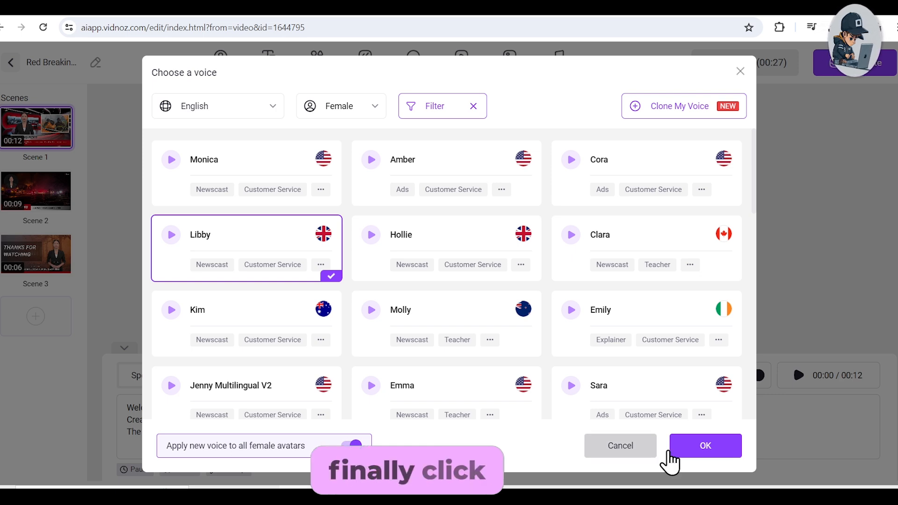
pyautogui.click(702, 450)
pyautogui.click(11, 185)
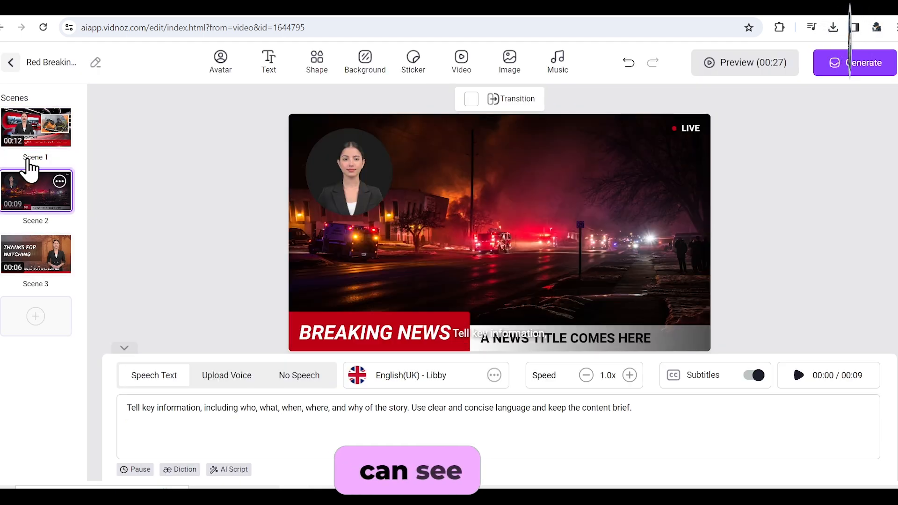
pyautogui.click(22, 127)
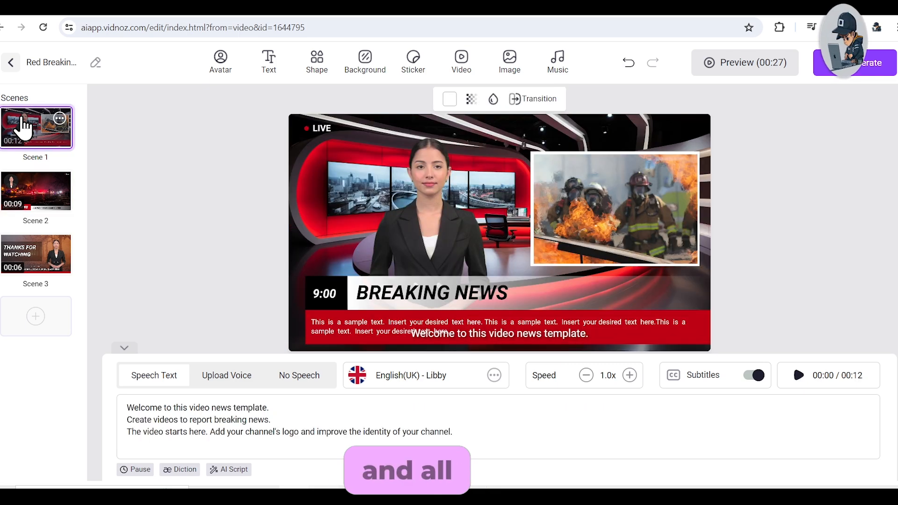
pyautogui.click(30, 191)
pyautogui.click(36, 253)
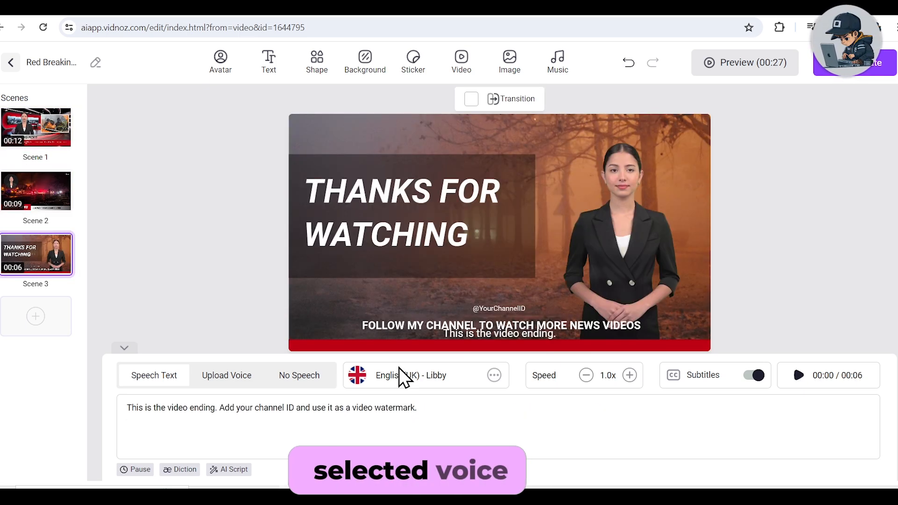
# Step: Duplicate Scene 1
pyautogui.click(35, 126)
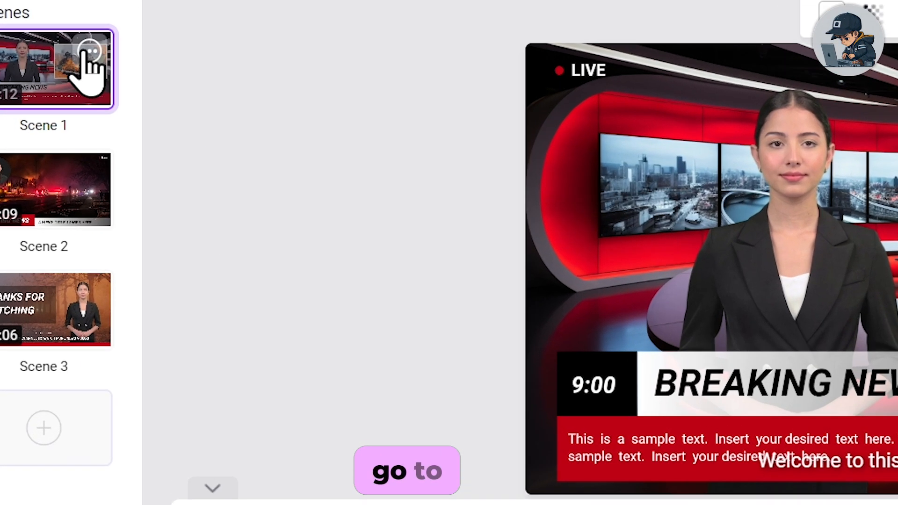
pyautogui.click(59, 117)
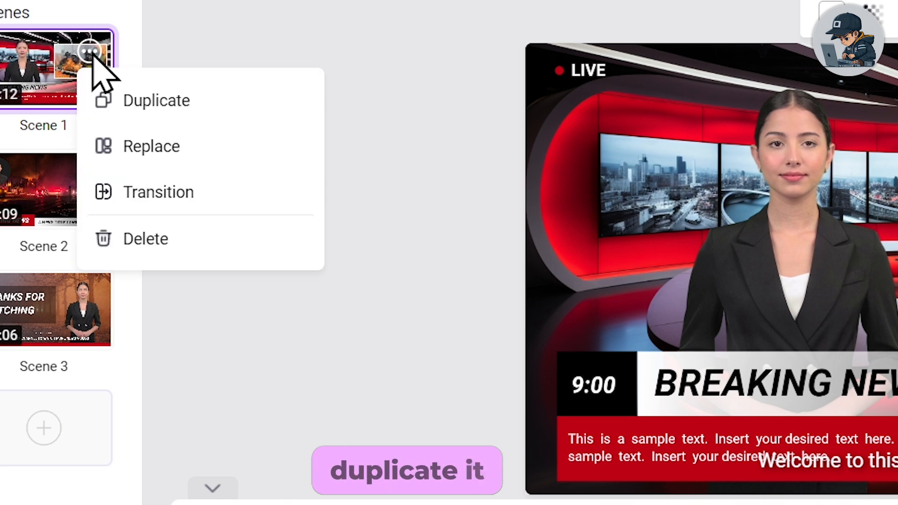
pyautogui.click(132, 100)
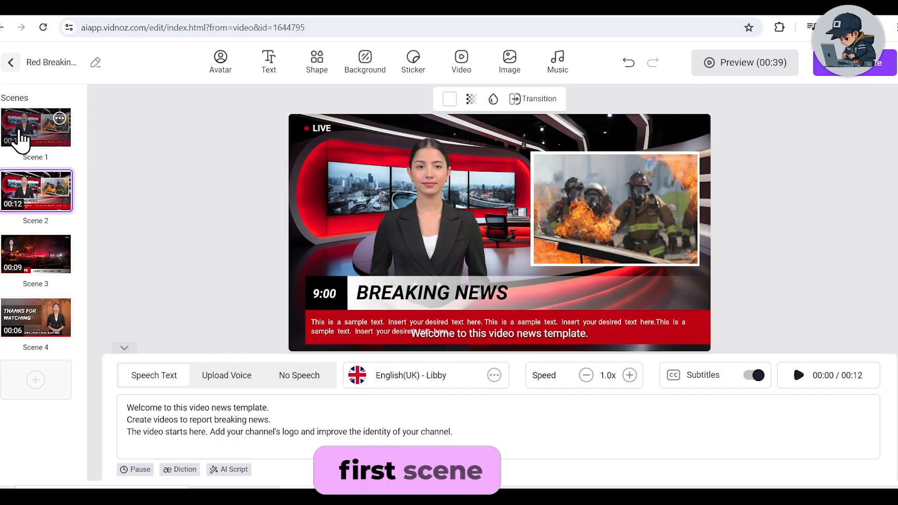
# Step: Delete the firefighter image from Scene 1 and turn off that scene's subtitles
pyautogui.click(20, 134)
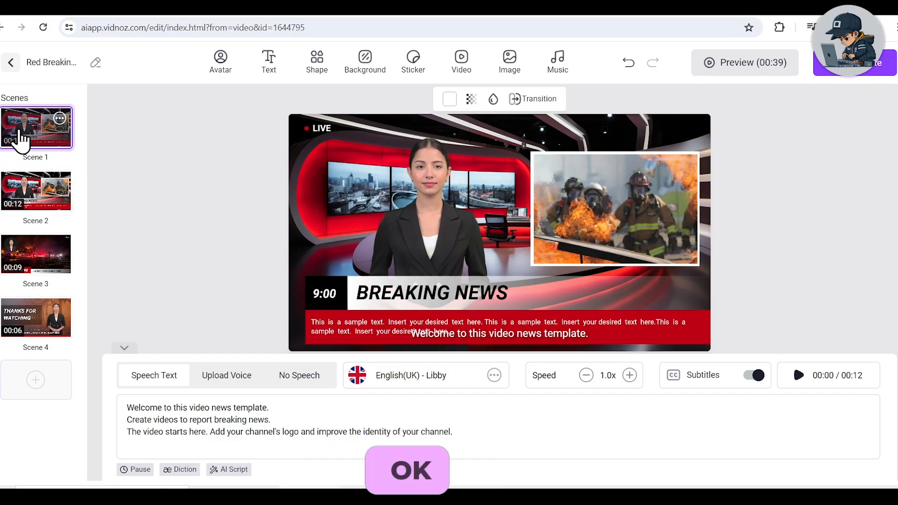
pyautogui.click(583, 201)
pyautogui.press('Delete')
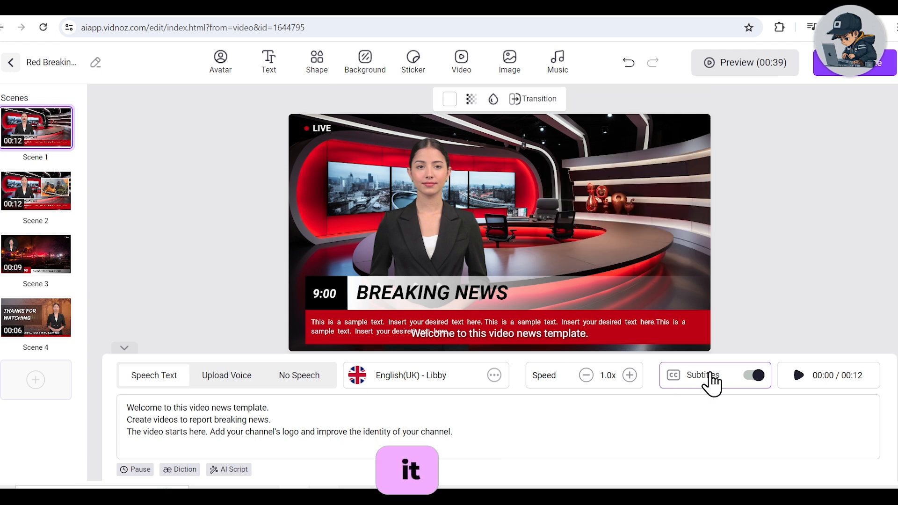
pyautogui.click(708, 375)
# Step: Replace the red banner's sample text with the script line "Good evening, and welcome to the AI news.", enlarge it to about size 63 and centre it
pyautogui.click(415, 326)
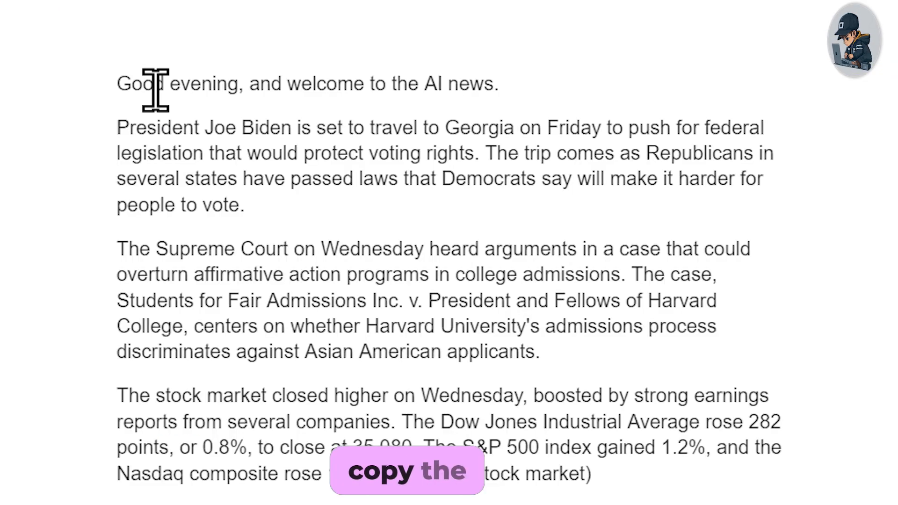
pyautogui.tripleClick(155, 89)
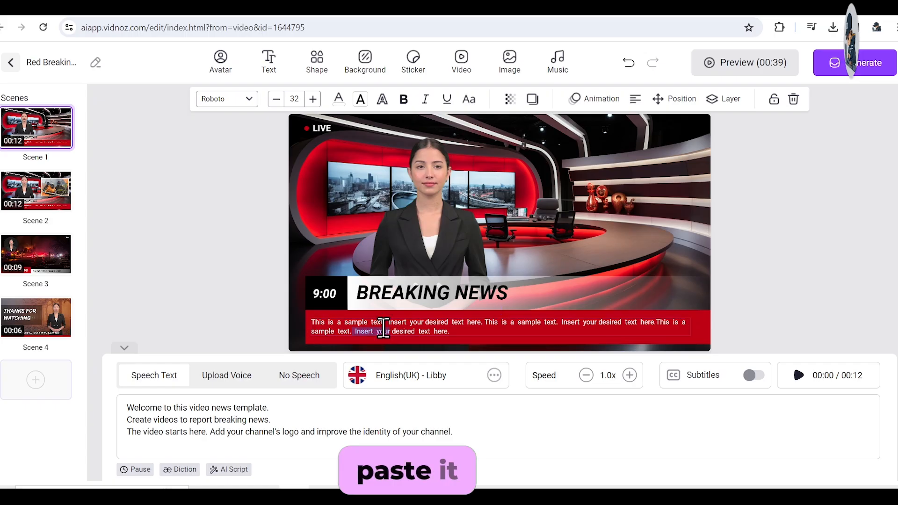
pyautogui.write('Good evening, and welcome to the AI news.')
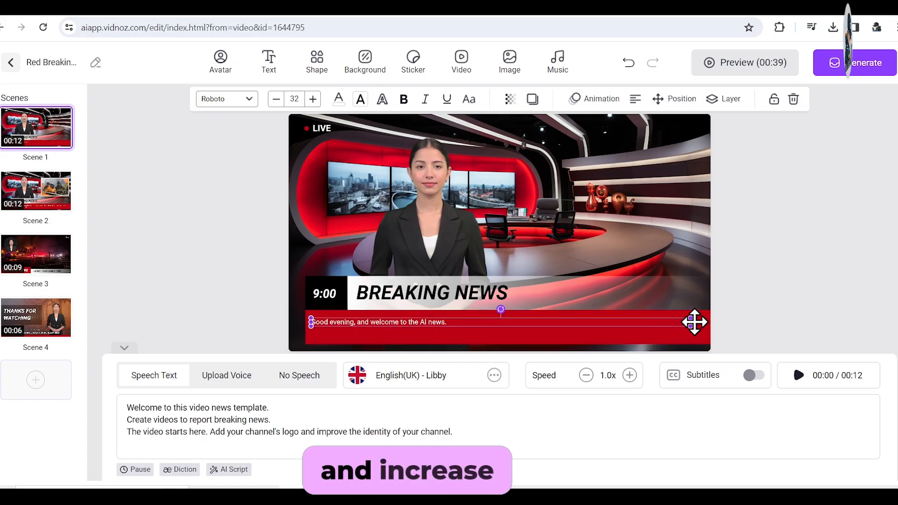
pyautogui.moveTo(450, 327); pyautogui.dragTo(591, 333)
pyautogui.moveTo(452, 331); pyautogui.dragTo(489, 330)
pyautogui.click(287, 274)
# Step: Preview the opening seconds of the video to check when the banner and text animations appear, and close the preview
pyautogui.click(708, 70)
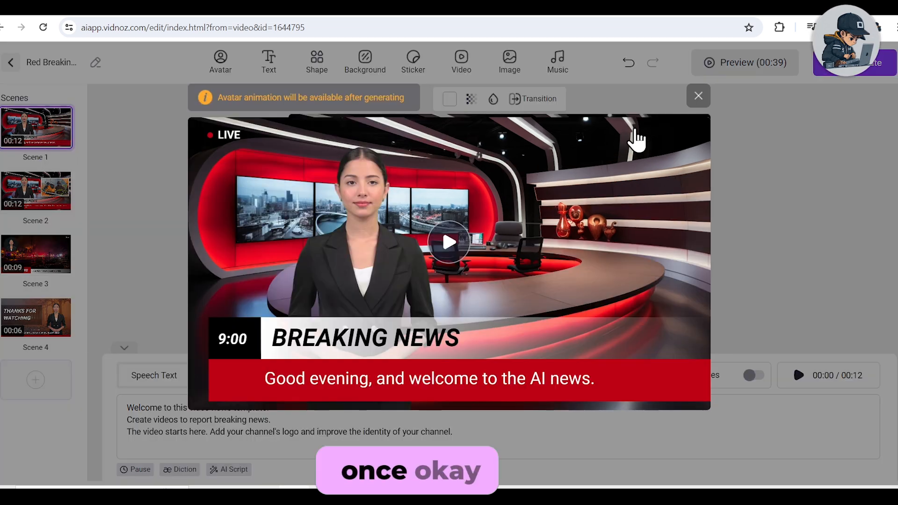
pyautogui.click(450, 238)
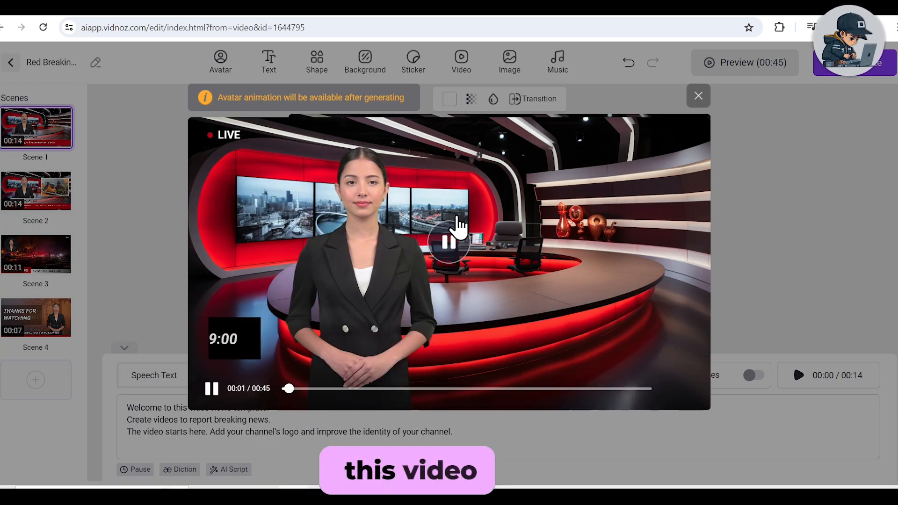
pyautogui.click(450, 249)
pyautogui.click(450, 249)
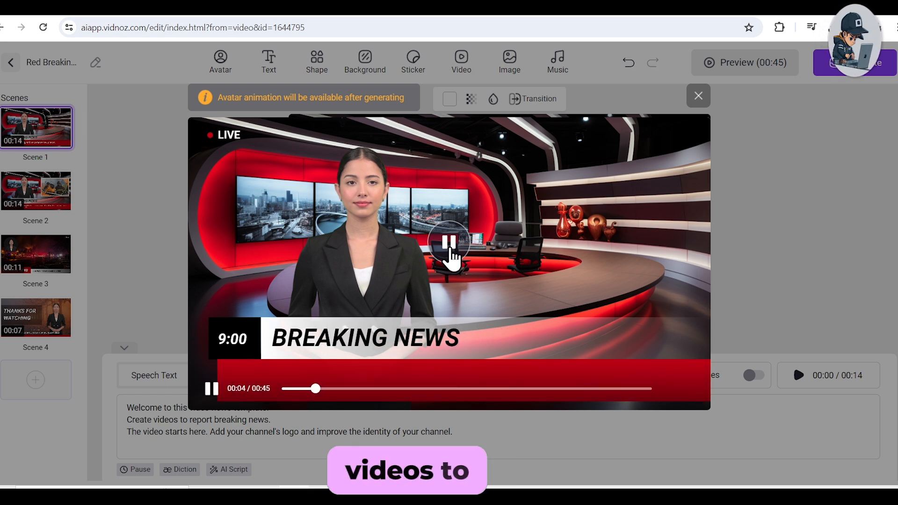
pyautogui.click(450, 250)
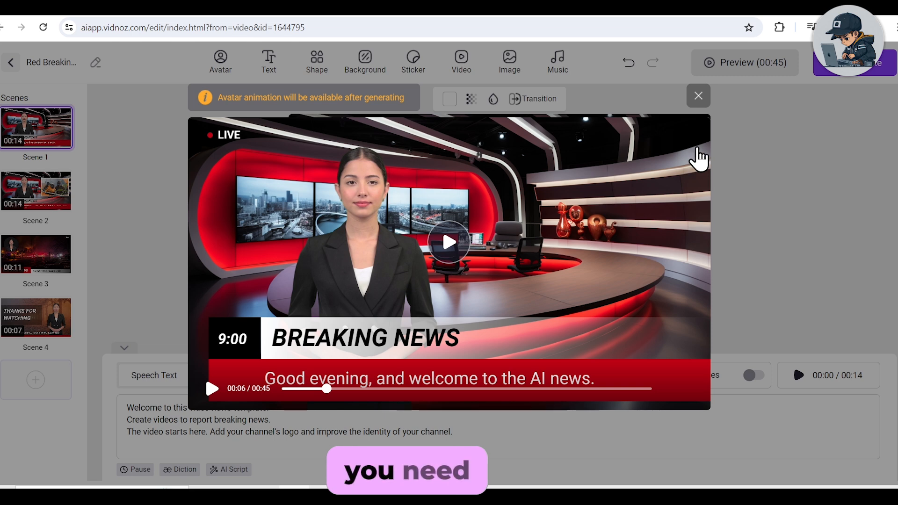
pyautogui.click(699, 96)
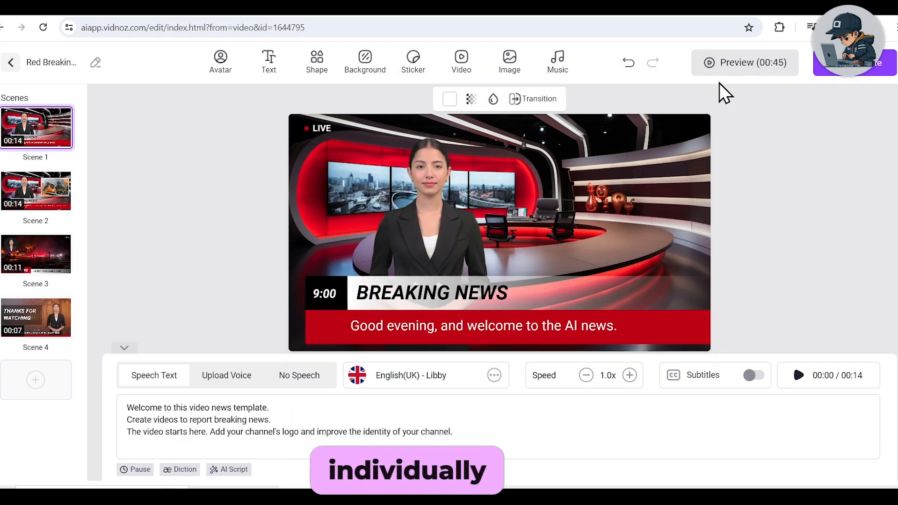
# Step: Set the entrance animation delay of the red banner rectangle in Scene 1 to 1 s
pyautogui.click(326, 332)
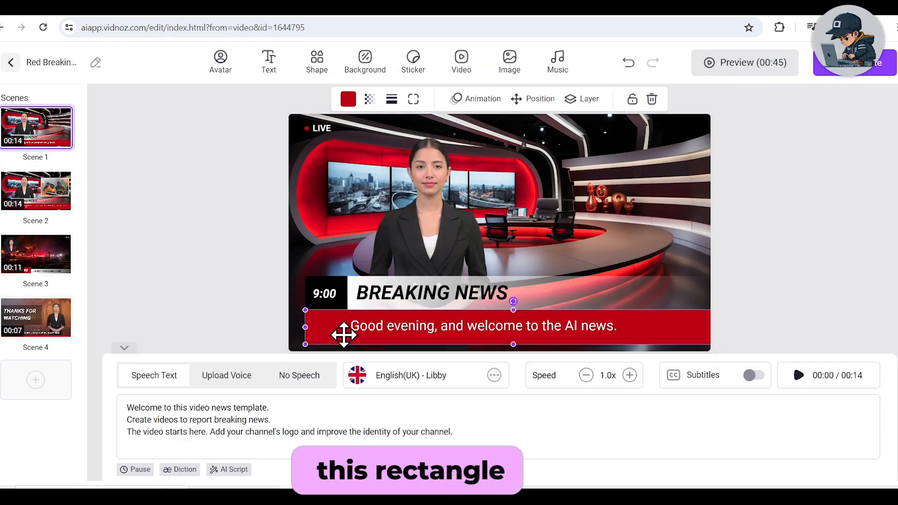
pyautogui.click(461, 99)
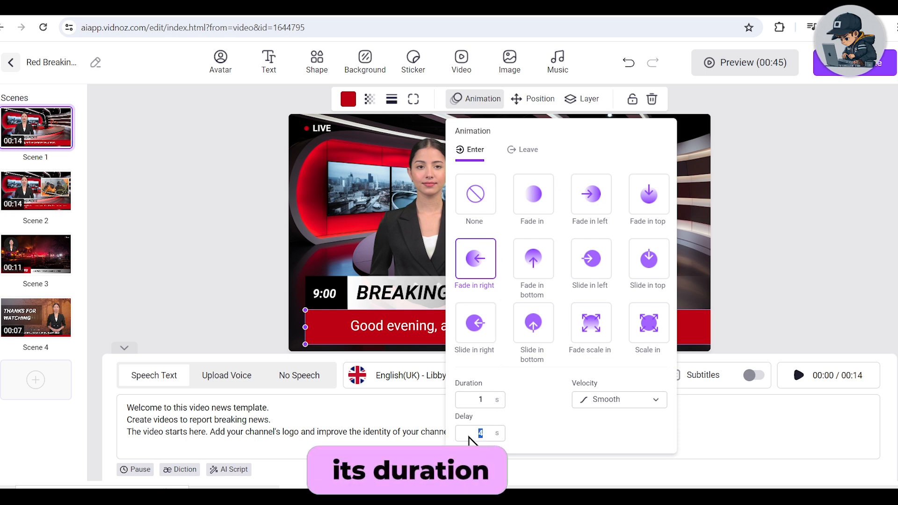
pyautogui.write('1')
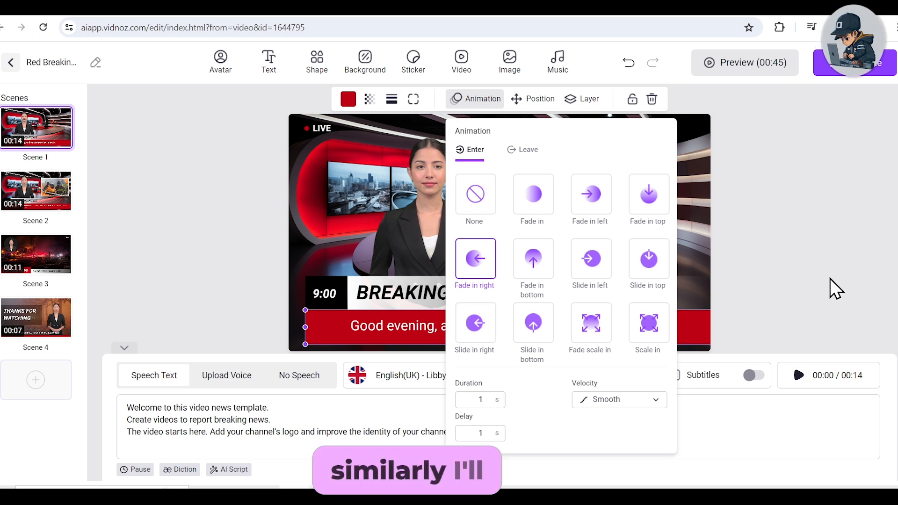
pyautogui.click(830, 279)
# Step: Shorten the entrance animation delay of the greeting text on the red banner
pyautogui.click(387, 327)
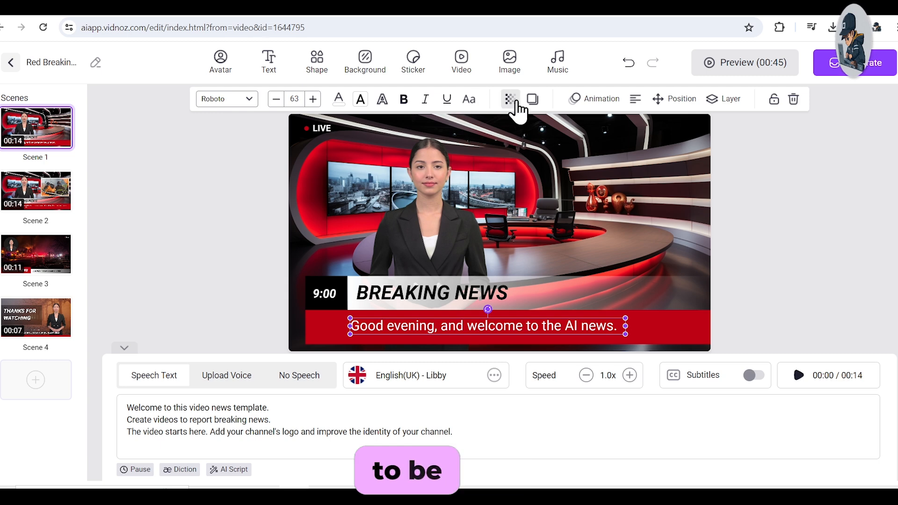
pyautogui.click(592, 99)
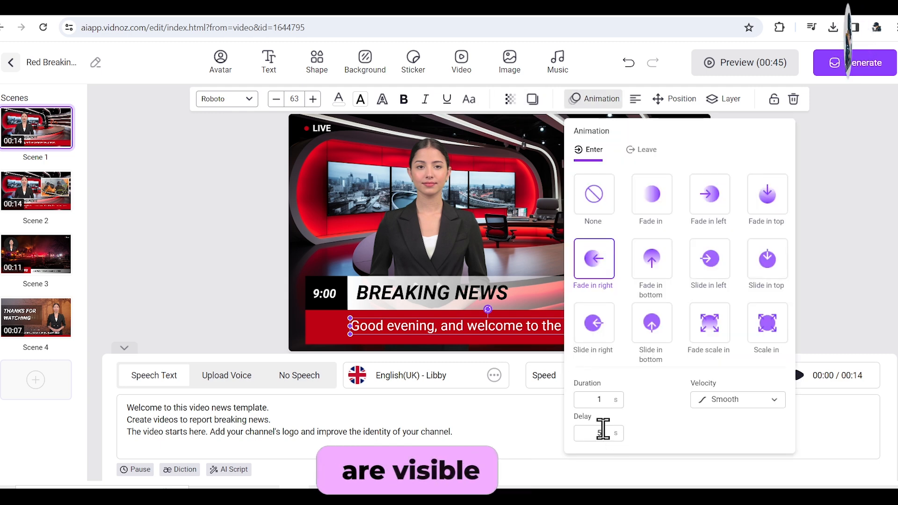
pyautogui.doubleClick(588, 432)
pyautogui.click(827, 335)
# Step: Adjust the entrance animation delays of the BREAKING NEWS title and the white rectangle behind it in Scene 1
pyautogui.click(389, 299)
pyautogui.click(593, 99)
pyautogui.click(833, 291)
pyautogui.click(622, 292)
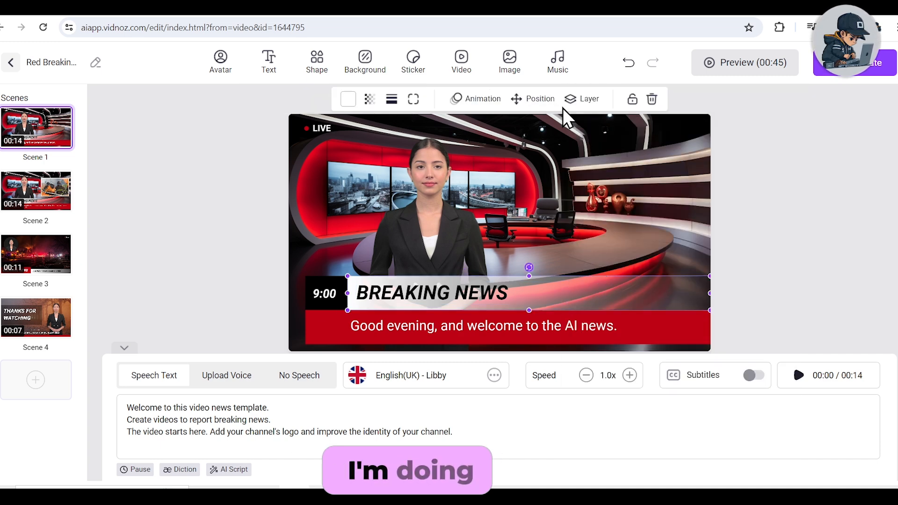
pyautogui.click(482, 99)
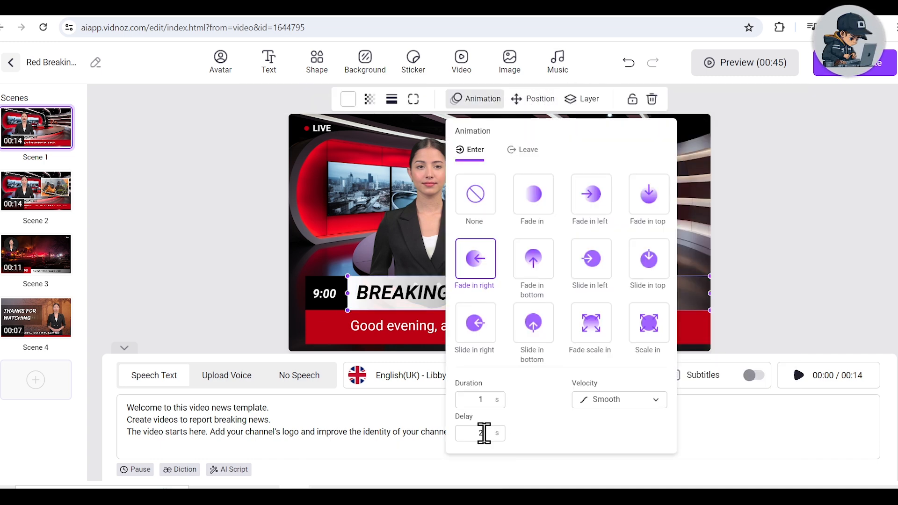
pyautogui.click(739, 327)
# Step: Preview the opening seconds of the video to check the animation timing, and browse the fonts available for the greeting text
pyautogui.click(449, 239)
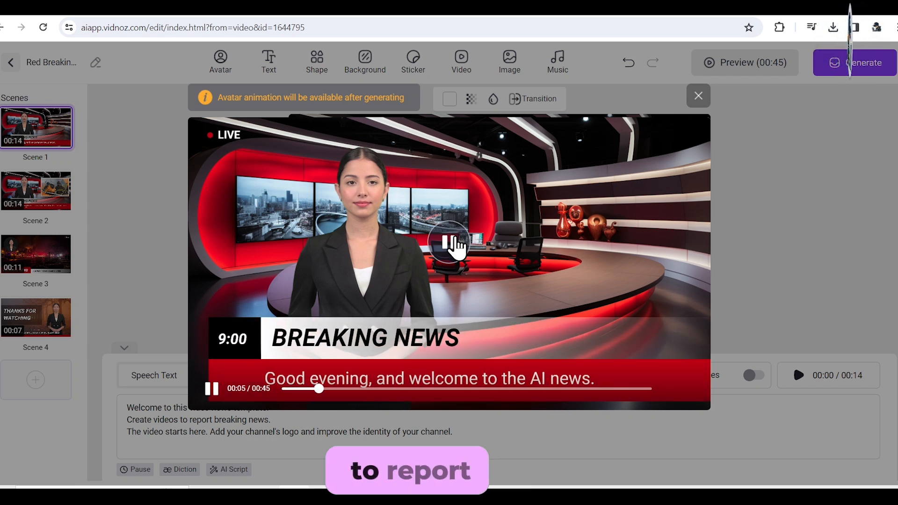
pyautogui.click(543, 427)
pyautogui.click(435, 327)
pyautogui.click(257, 104)
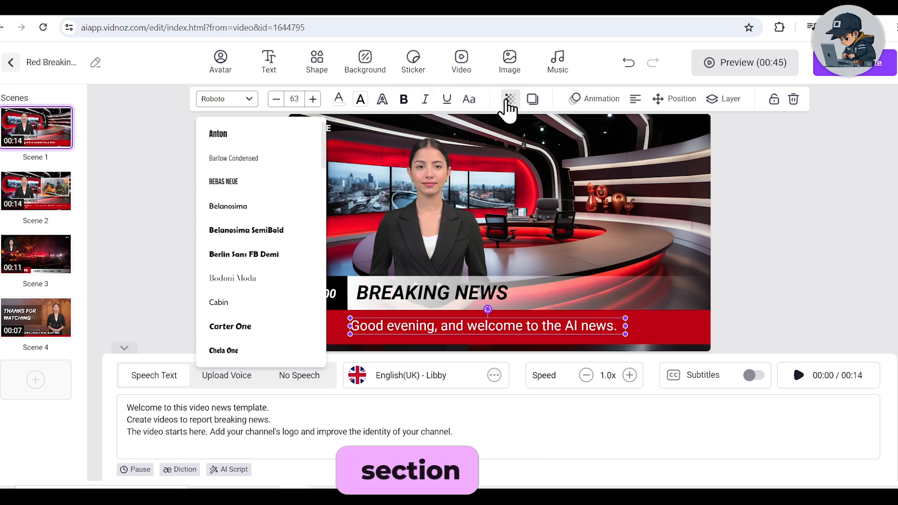
pyautogui.click(719, 227)
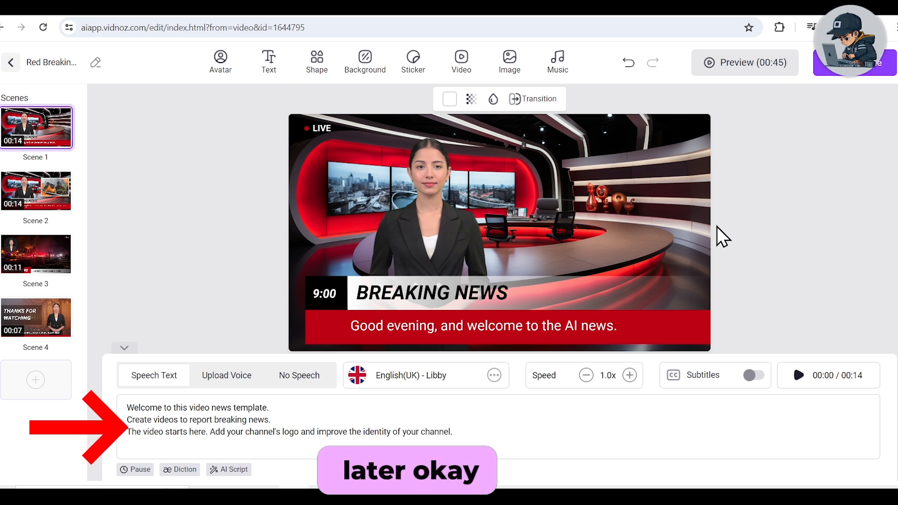
# Step: Replace Scene 2's speech text with the script's Joe Biden paragraph, keeping only its first sentence, which ends with "protect voting rights."
pyautogui.click(54, 211)
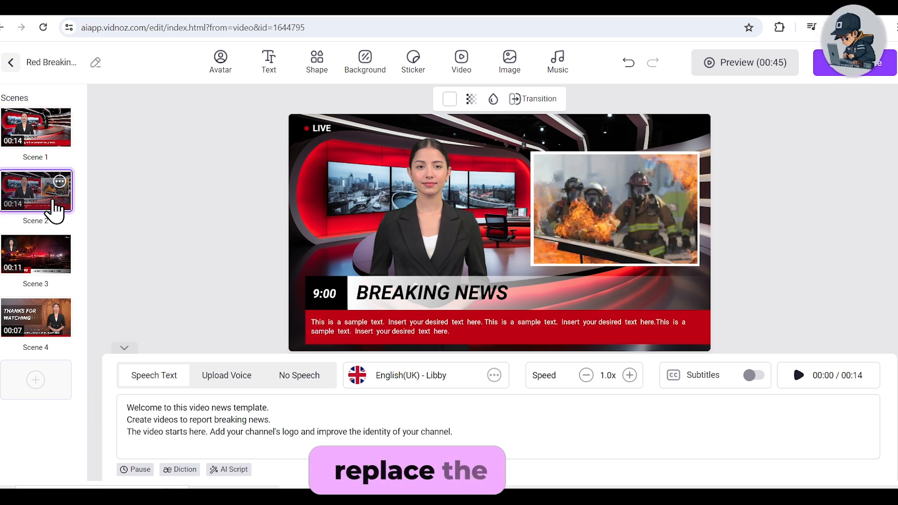
pyautogui.moveTo(118, 127); pyautogui.dragTo(249, 197)
pyautogui.hotkey('ctrl', 'c')
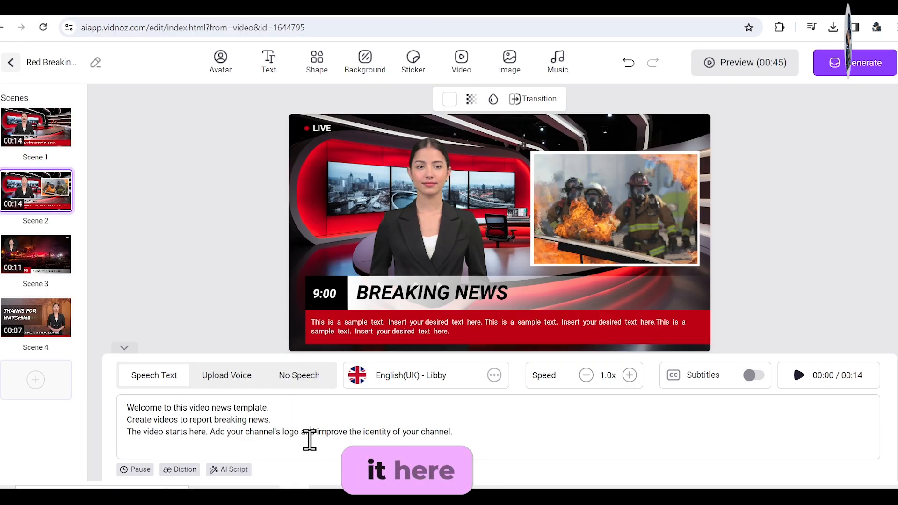
pyautogui.hotkey('ctrl', 'a')
pyautogui.hotkey('ctrl', 'v')
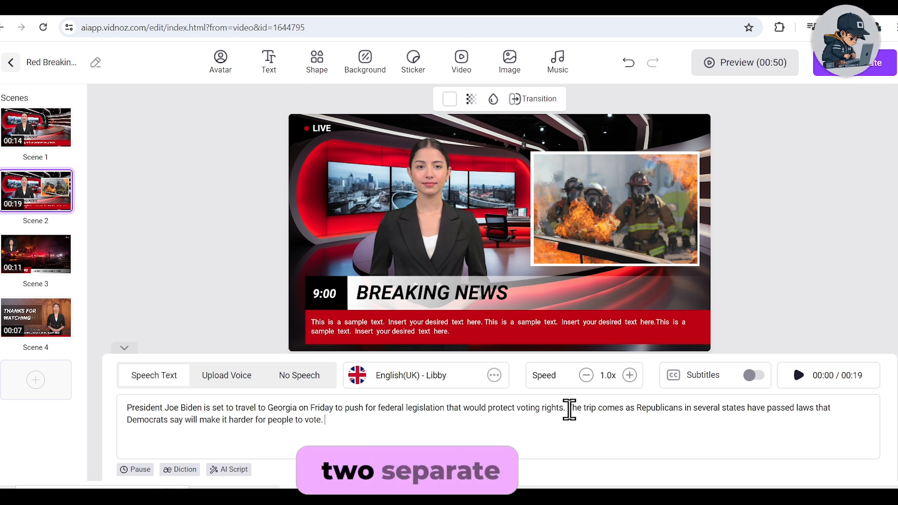
pyautogui.moveTo(568, 408); pyautogui.dragTo(580, 418)
pyautogui.press('BackSpace')
# Step: Replace the sample text on Scene 2's red banner with a copy of the scene's speech sentence
pyautogui.hotkey('ctrl', 'a')
pyautogui.hotkey('ctrl', 'c')
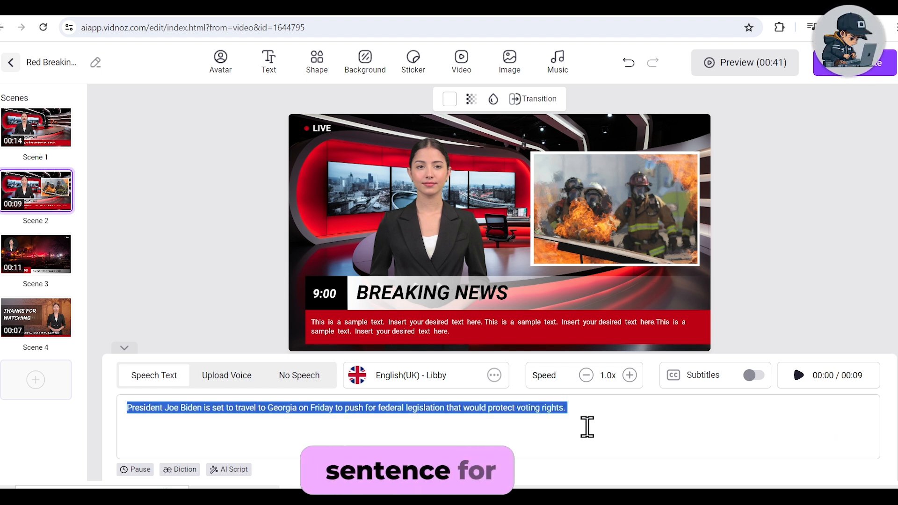
pyautogui.click(428, 331)
pyautogui.tripleClick(438, 332)
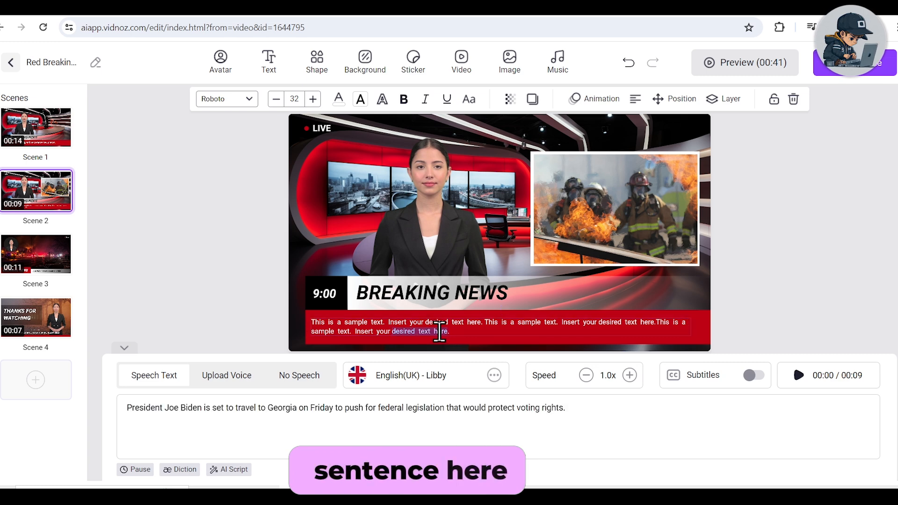
pyautogui.hotkey('ctrl', 'v')
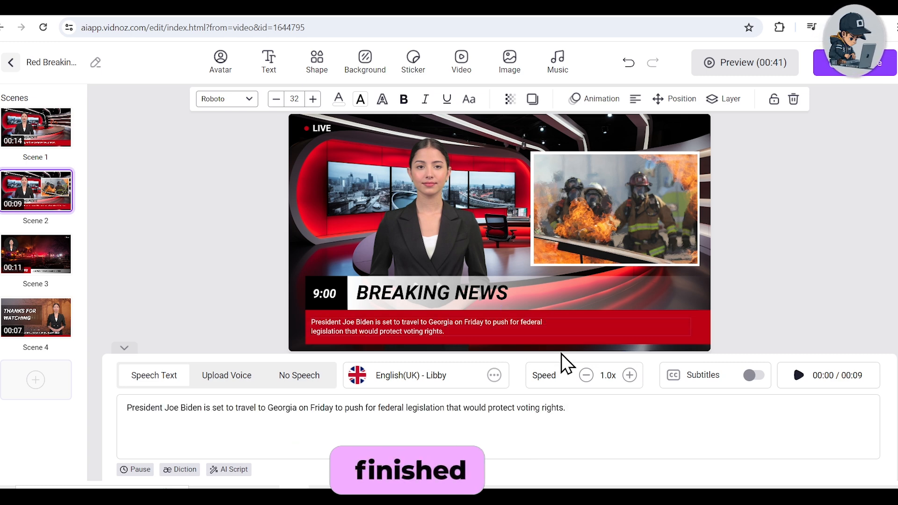
# Step: Enlarge Scene 2's banner text to size 47, fit it on two lines and centre it on the red banner
pyautogui.click(313, 99)
pyautogui.moveTo(311, 341); pyautogui.dragTo(298, 343)
pyautogui.moveTo(318, 330); pyautogui.dragTo(302, 312)
pyautogui.moveTo(355, 329); pyautogui.dragTo(393, 332)
pyautogui.click(589, 264)
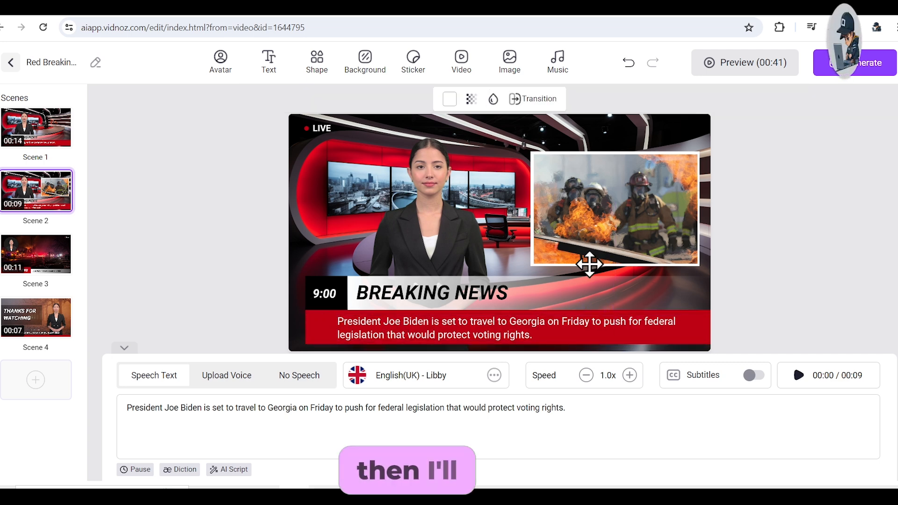
# Step: Set the entrance animation delay of Scene 2's firefighter picture to 1 s, and adjust the delay of its white frame
pyautogui.click(550, 260)
pyautogui.click(512, 99)
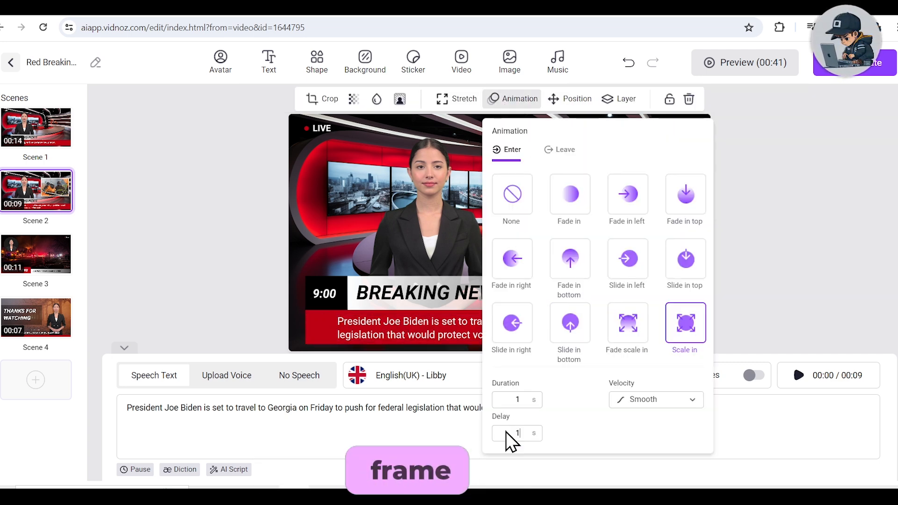
pyautogui.click(781, 253)
pyautogui.click(533, 259)
pyautogui.click(475, 98)
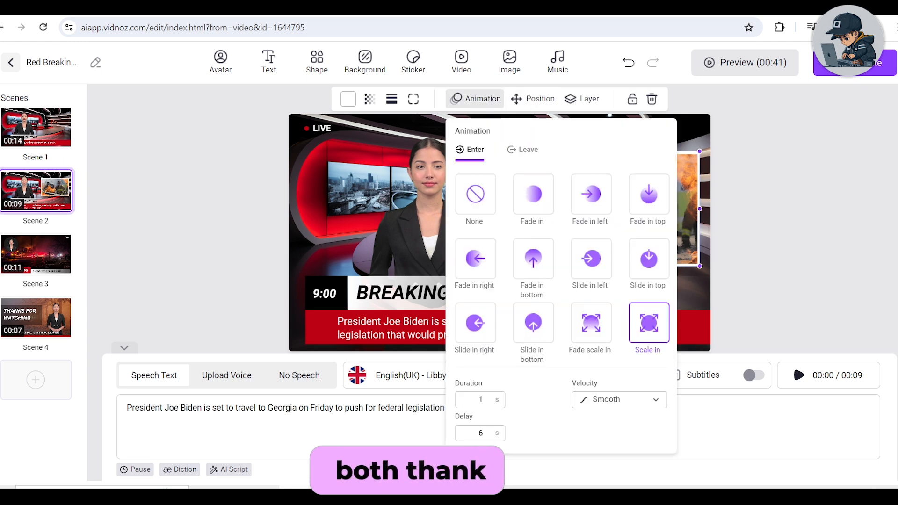
# Step: Adjust the entrance animation delay of the text on Scene 2's red banner
pyautogui.click(465, 323)
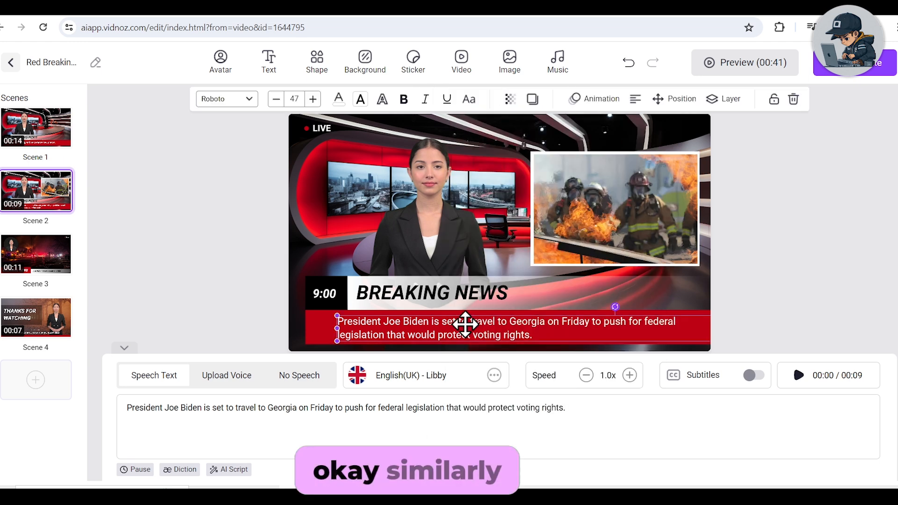
pyautogui.click(580, 99)
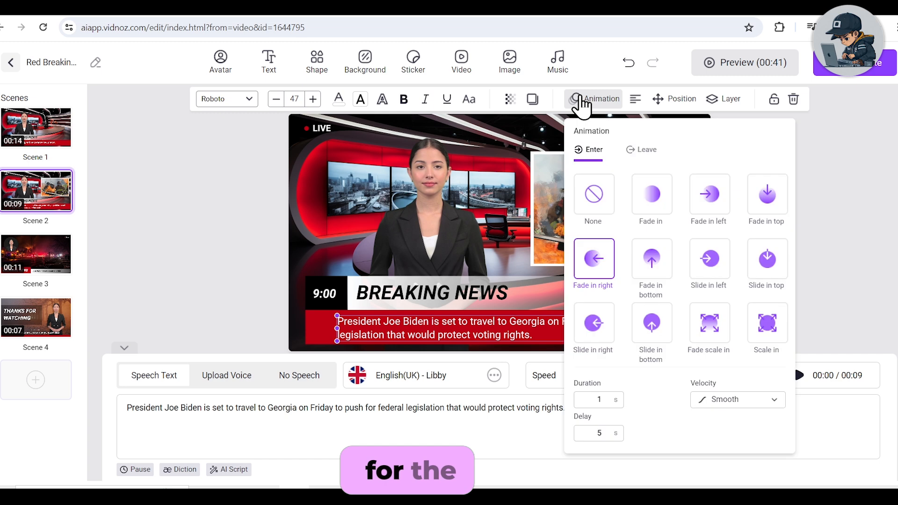
pyautogui.click(301, 332)
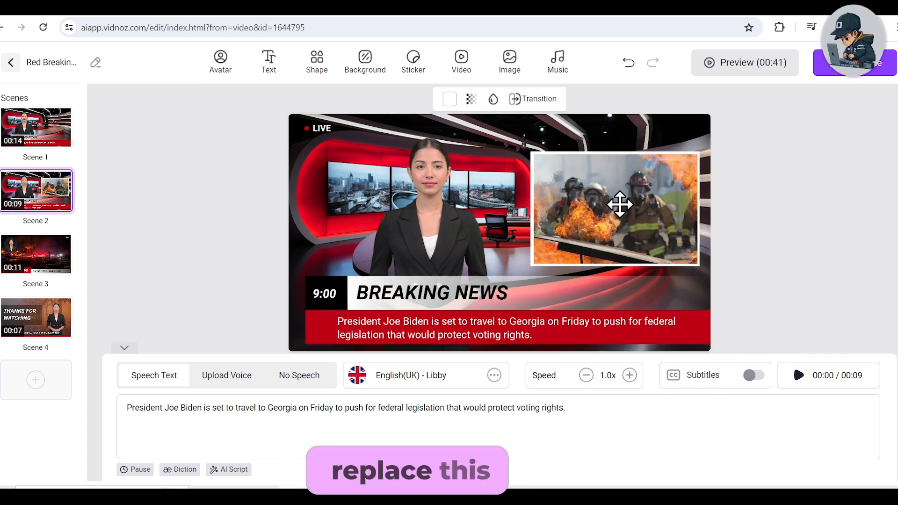
# Step: Start replacing Scene 2's firefighter picture, and copy the suggestion "Image of Joe Biden speaking in Georgia" from Google Bard's related images list
pyautogui.click(604, 208)
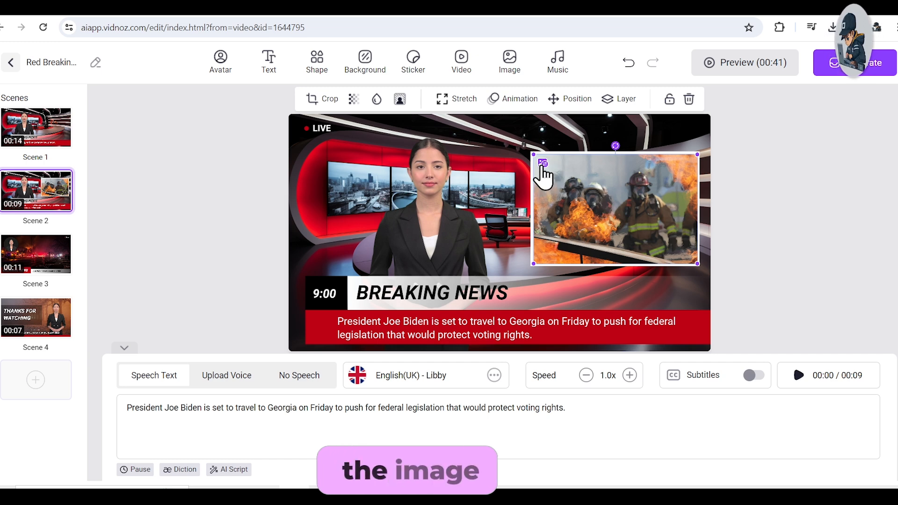
pyautogui.click(543, 165)
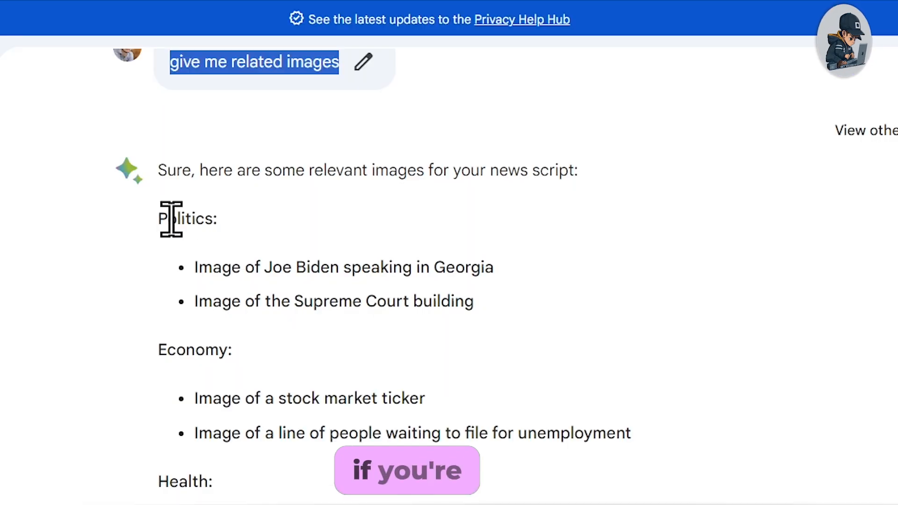
pyautogui.moveTo(159, 170)
pyautogui.mouseDown()
pyautogui.moveTo(282, 311)
pyautogui.moveTo(479, 400)
pyautogui.moveTo(499, 453)
pyautogui.mouseUp()
pyautogui.scroll(-2, 472, 403)
pyautogui.click(279, 294)
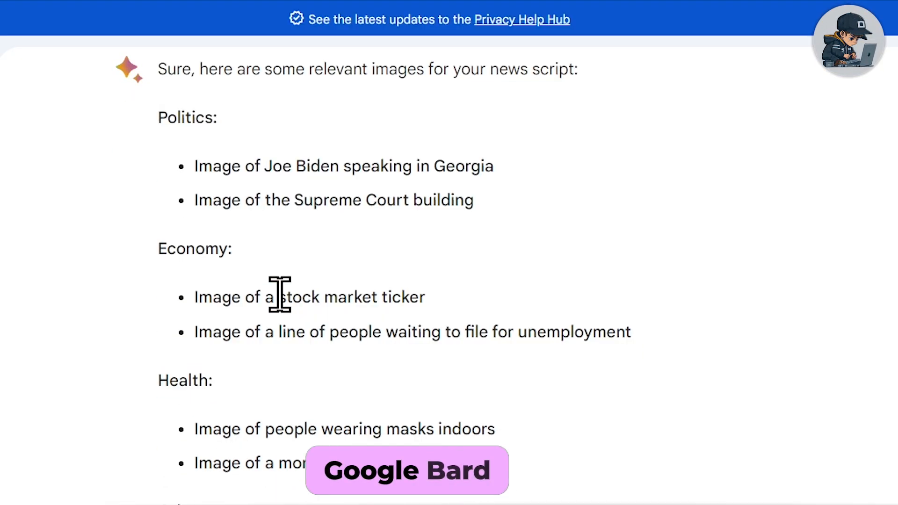
pyautogui.moveTo(194, 167); pyautogui.dragTo(501, 186)
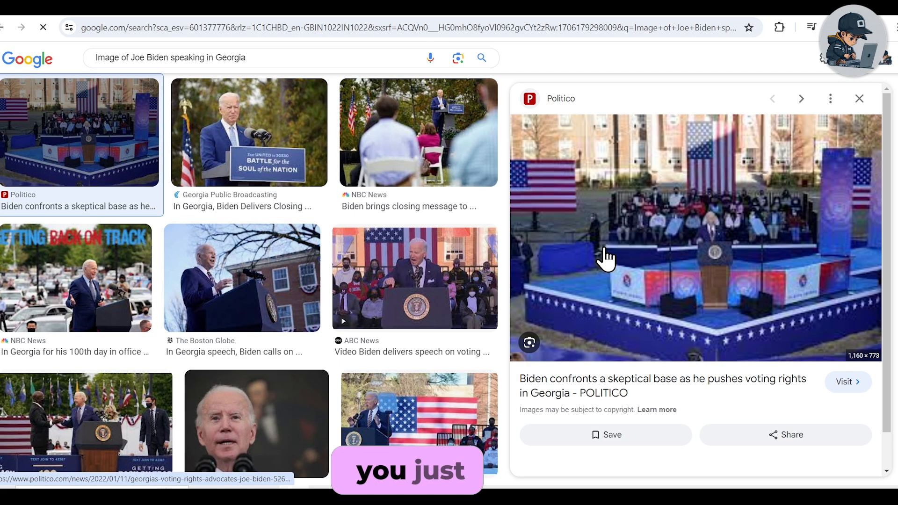
# Step: Save a photo of the Georgia speech from Google Images, and replace Scene 2's picture in Vidnoz with the uploaded photo of Biden at the podium
pyautogui.rightClick(655, 198)
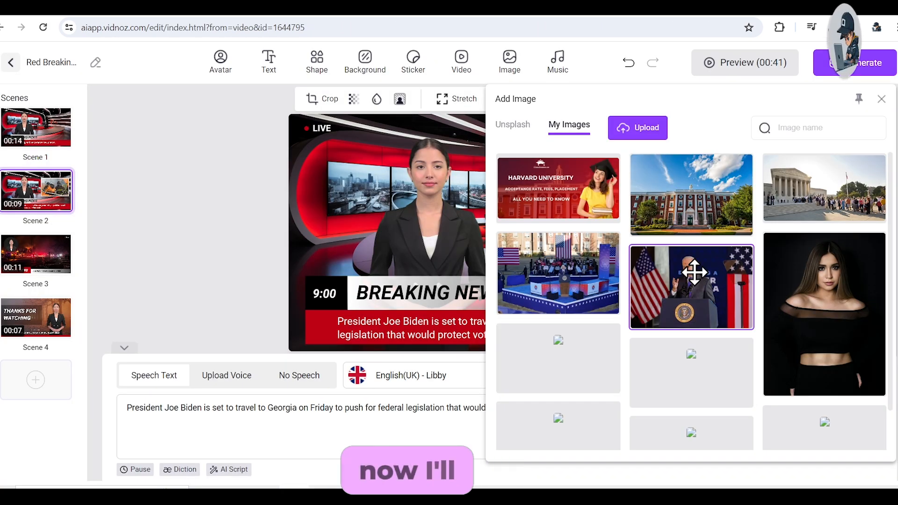
pyautogui.click(694, 272)
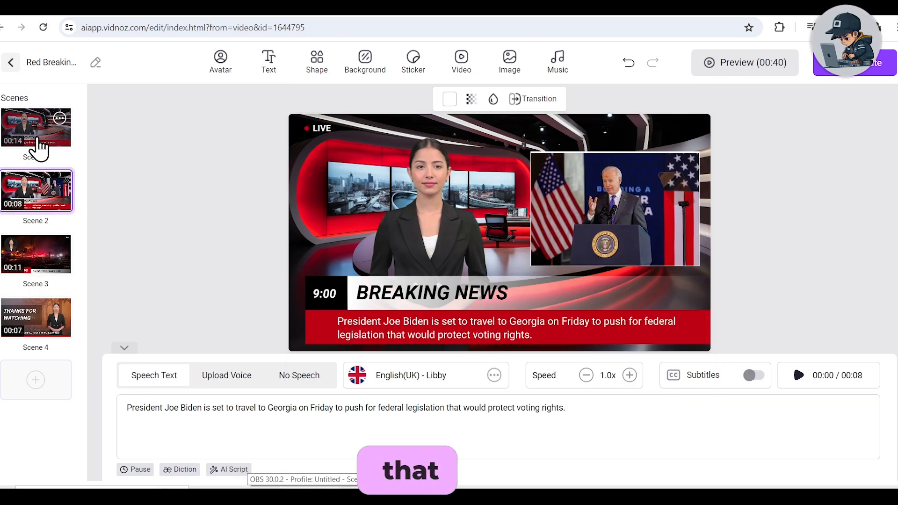
# Step: Replace Scene 1's speech text with "Good evening, and welcome to the AI news."
pyautogui.click(39, 148)
pyautogui.tripleClick(377, 431)
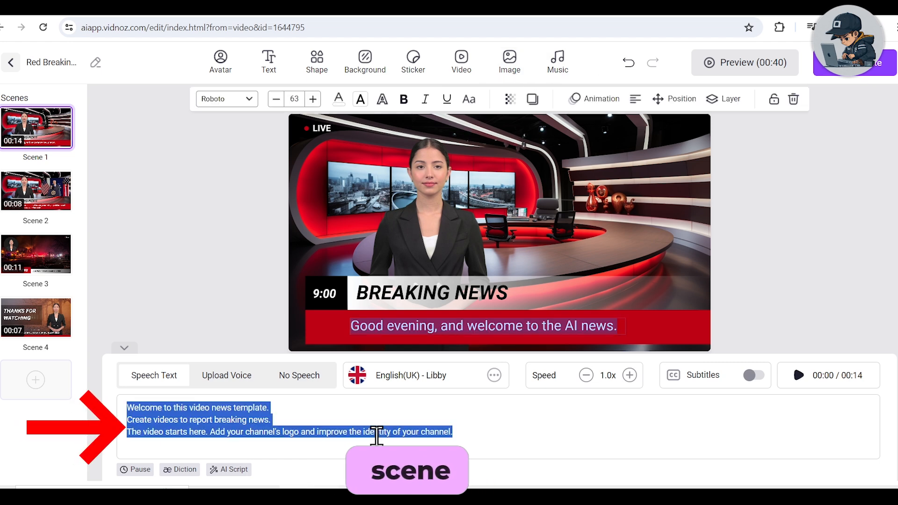
pyautogui.write('Good evening, and welcome to the AI news.')
pyautogui.click(195, 323)
# Step: Duplicate Scene 2 to create a matching Scene 3
pyautogui.click(61, 187)
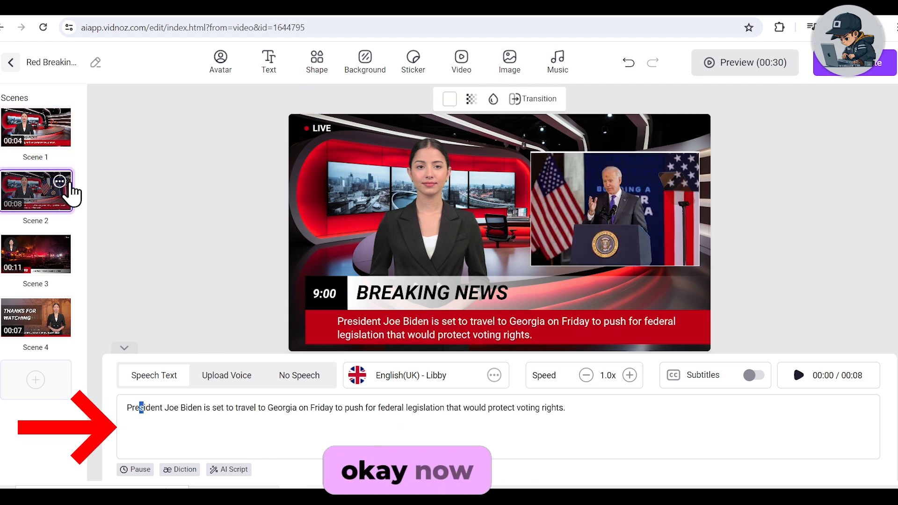
pyautogui.click(60, 182)
pyautogui.click(84, 206)
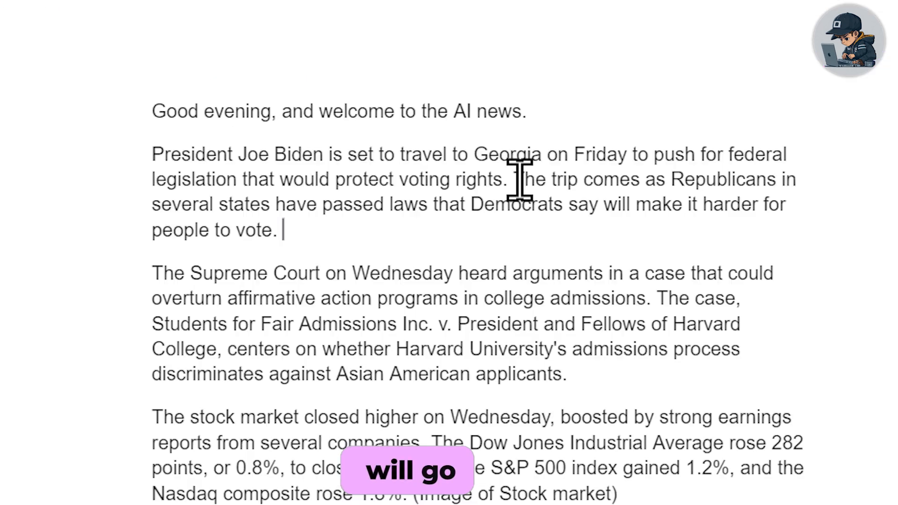
# Step: Replace Scene 3's red banner text with the script sentence starting "The trip comes as Republicans", fit it on two lines and enlarge it slightly
pyautogui.moveTo(514, 180); pyautogui.dragTo(559, 224)
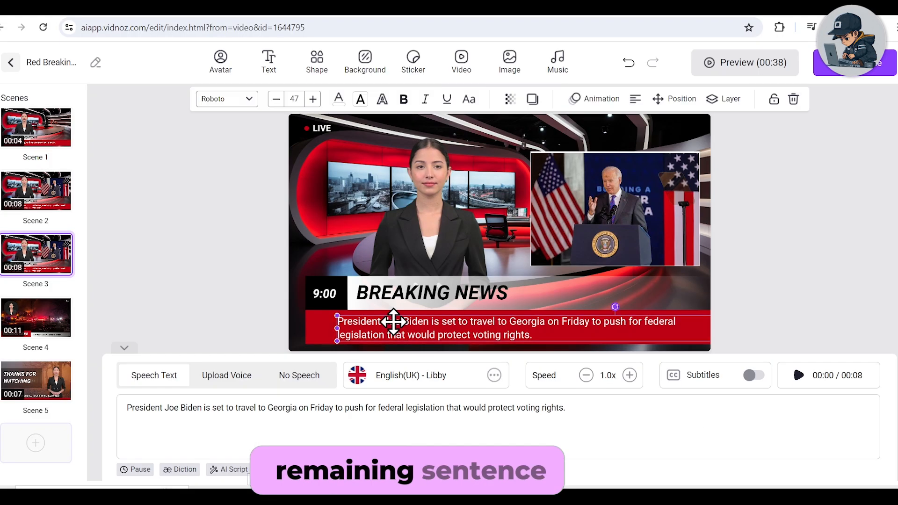
pyautogui.write('The trip comes as Republicans in several states have passed laws that Democrats say will make it harder for people to vote.')
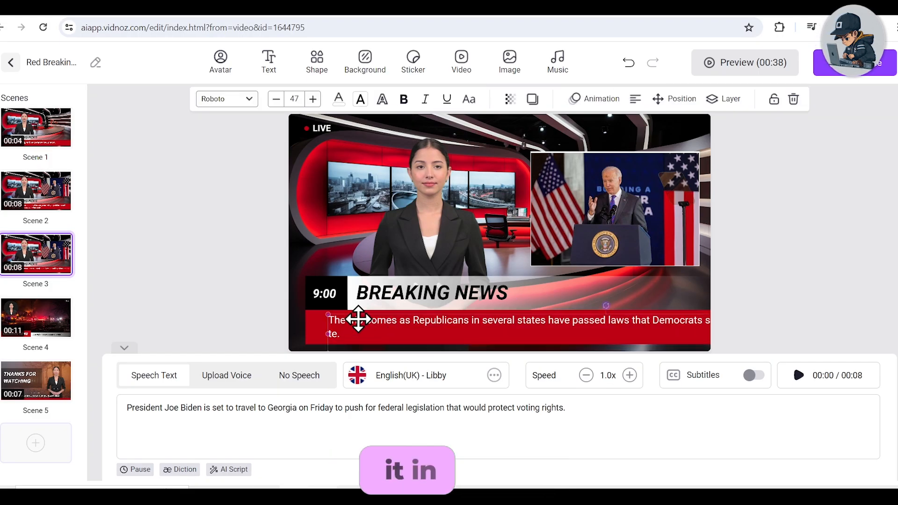
pyautogui.click(313, 99)
pyautogui.click(277, 99)
pyautogui.click(288, 97)
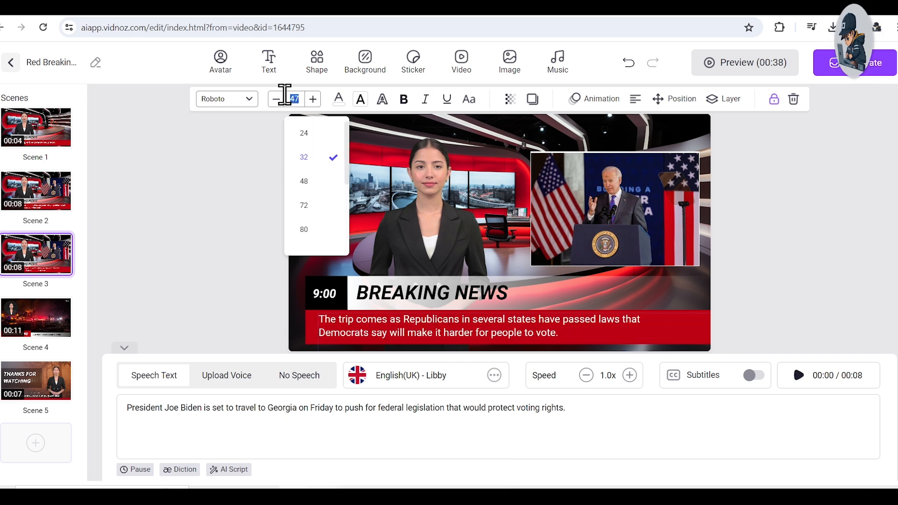
pyautogui.moveTo(434, 333); pyautogui.dragTo(443, 332)
pyautogui.click(797, 314)
# Step: Replace Scene 3's speech text with "The trip comes as Republicans in several states have passed laws that Democrats say will make it harder for people to vote."
pyautogui.hotkey('ctrl', 'a')
pyautogui.write('The trip comes as Republicans in several states have passed laws that Democrats say will make it harder for people to vote.')
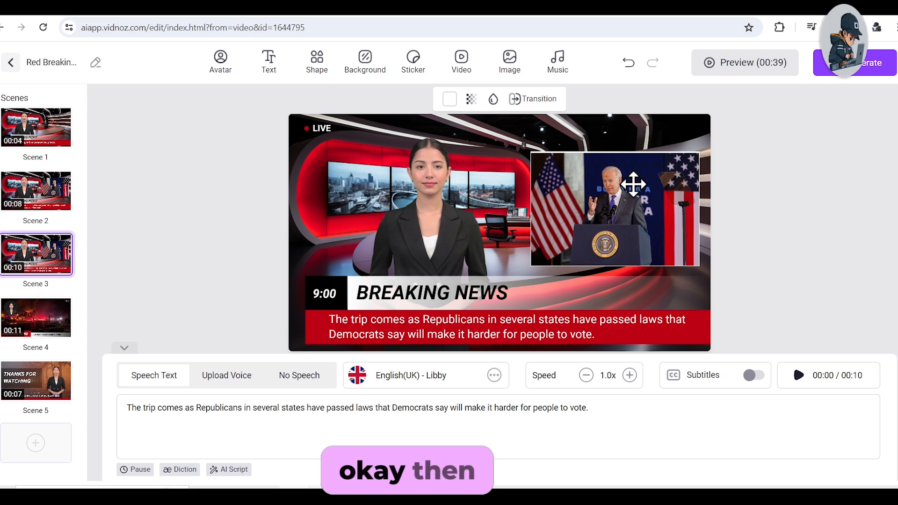
# Step: Replace Scene 3's framed picture with the uploaded photo of the blue outdoor rally stage
pyautogui.click(633, 184)
pyautogui.click(540, 161)
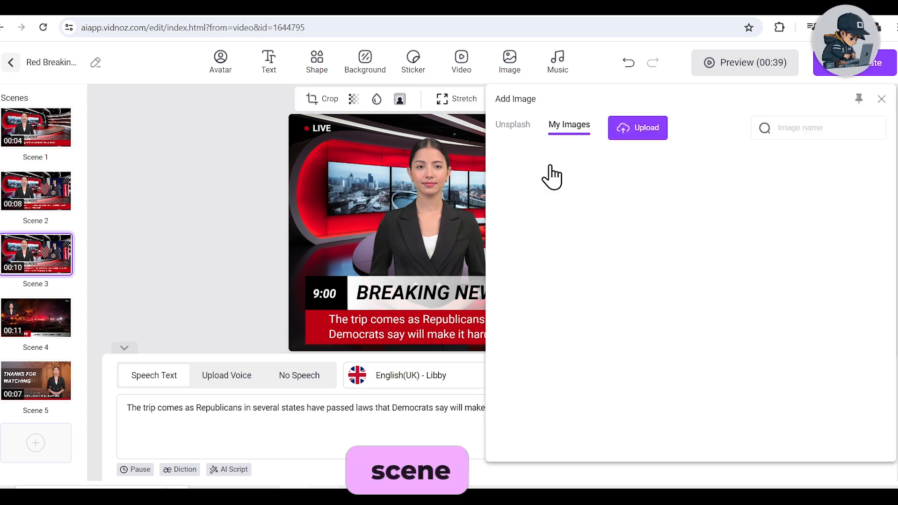
pyautogui.click(690, 196)
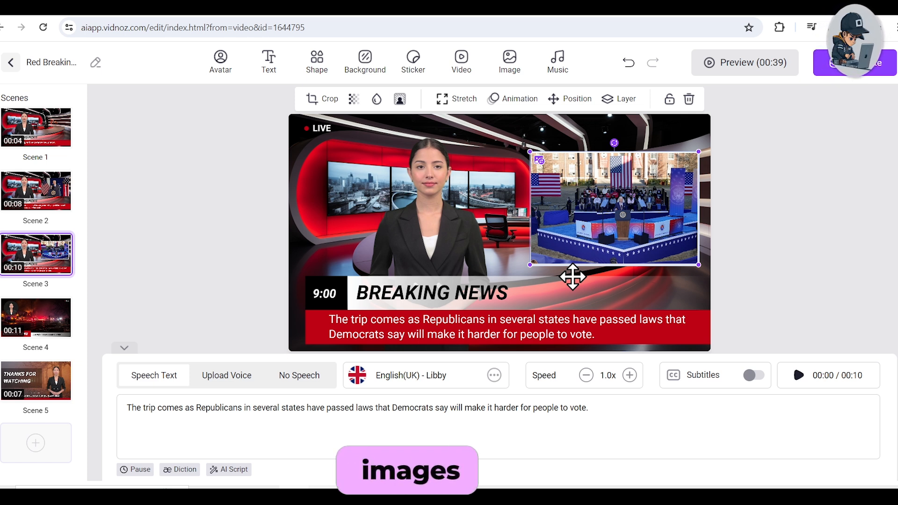
# Step: Preview the video to check the text, pictures and animations of the first three scenes
pyautogui.click(716, 66)
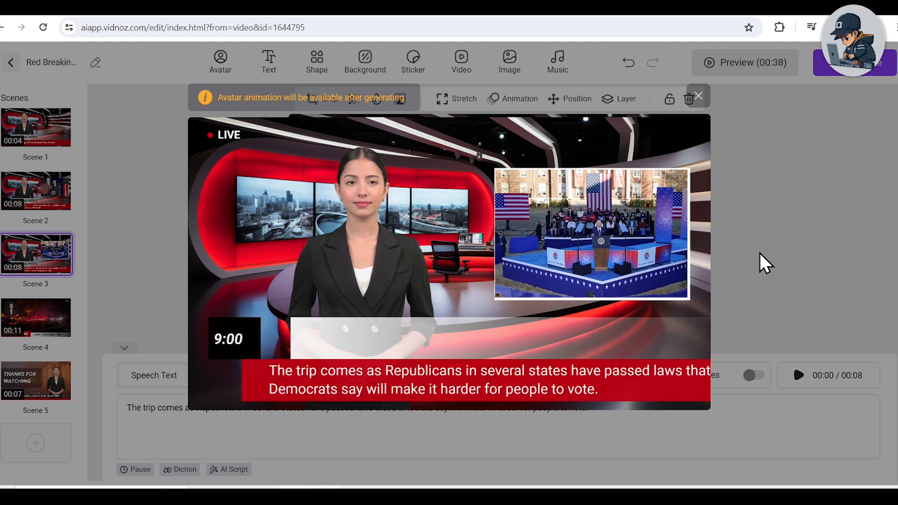
pyautogui.moveTo(571, 296)
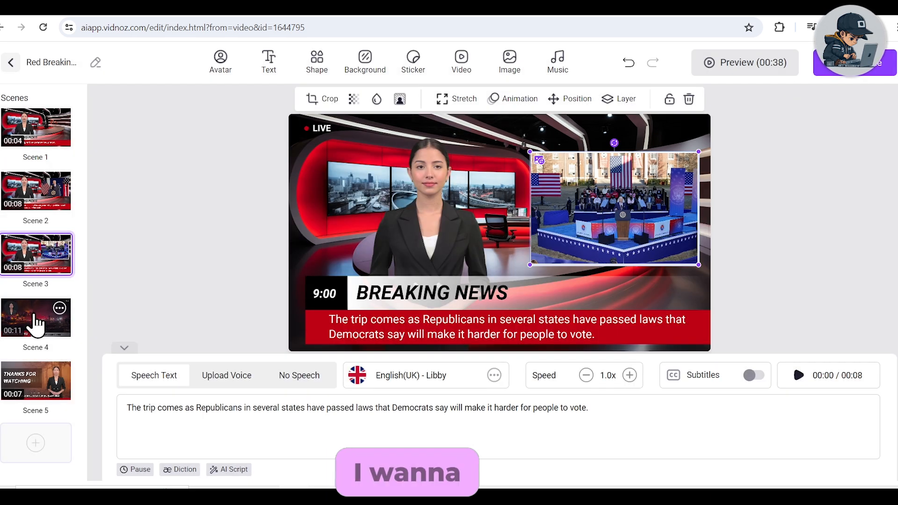
# Step: Replace Scene 4's full-frame fire picture with the uploaded photo of the blue outdoor rally stage
pyautogui.click(32, 313)
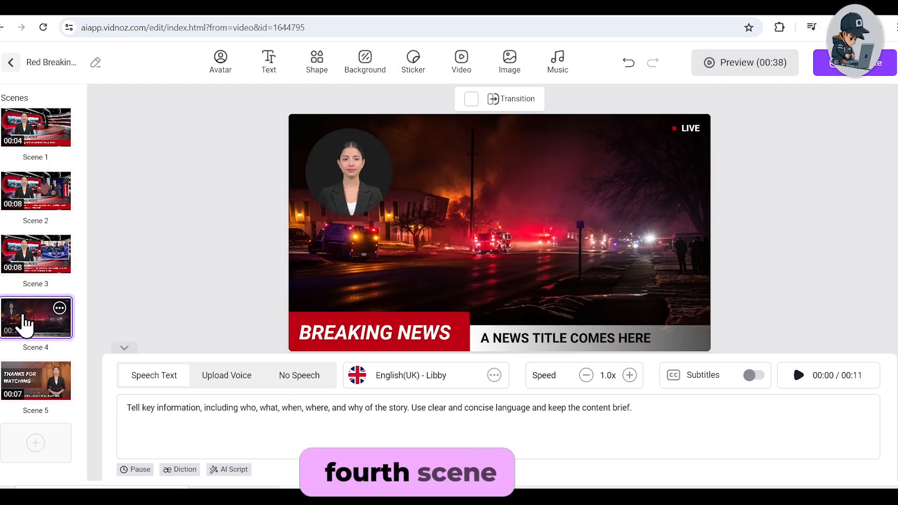
pyautogui.click(305, 128)
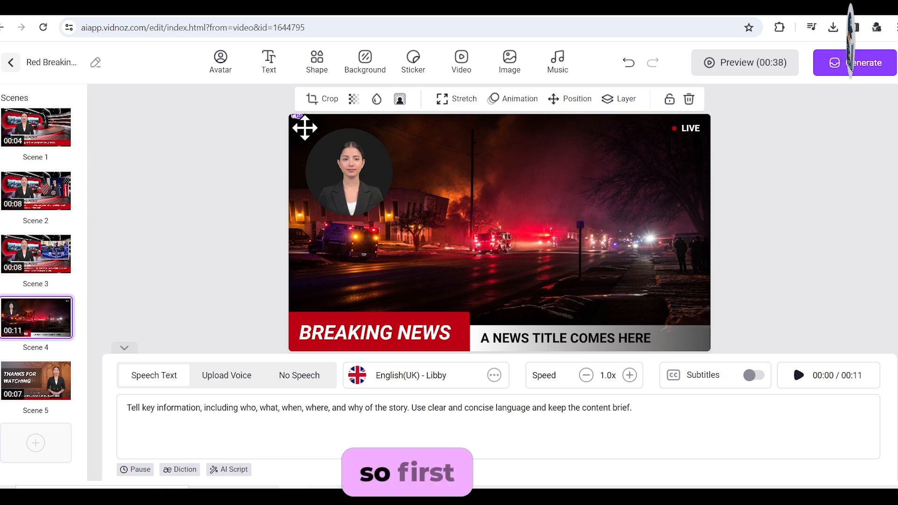
pyautogui.doubleClick(298, 132)
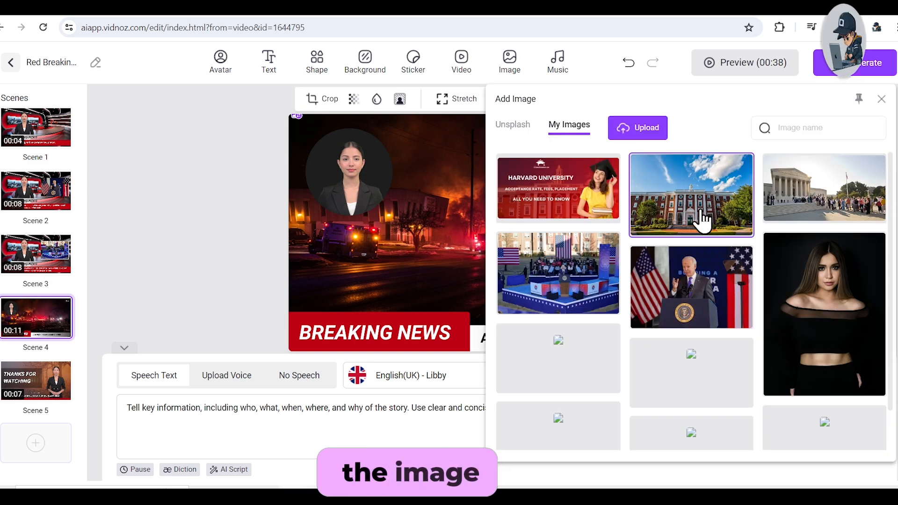
pyautogui.click(612, 290)
# Step: Move Scene 4's red rectangle and its BREAKING NEWS heading up above the news title strip
pyautogui.click(395, 323)
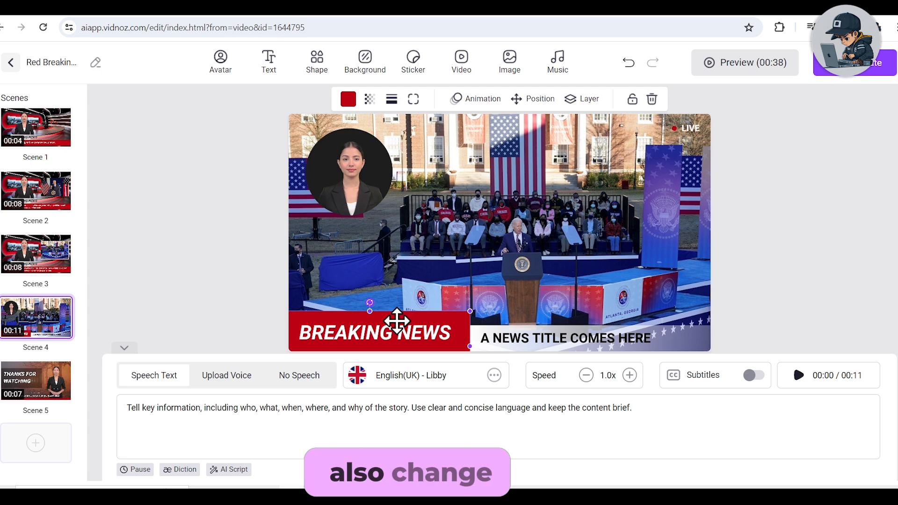
pyautogui.moveTo(396, 323); pyautogui.dragTo(395, 264)
pyautogui.moveTo(364, 338); pyautogui.dragTo(367, 277)
pyautogui.click(368, 298)
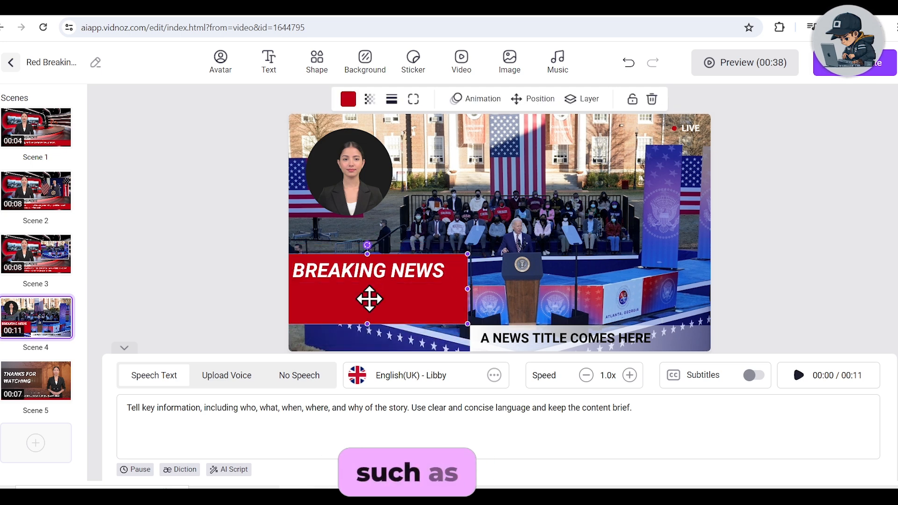
# Step: Recolor Scene 4's BREAKING NEWS rectangle white and its heading red, above a full-width red title bar
pyautogui.click(348, 99)
pyautogui.click(385, 286)
pyautogui.click(365, 271)
pyautogui.click(339, 99)
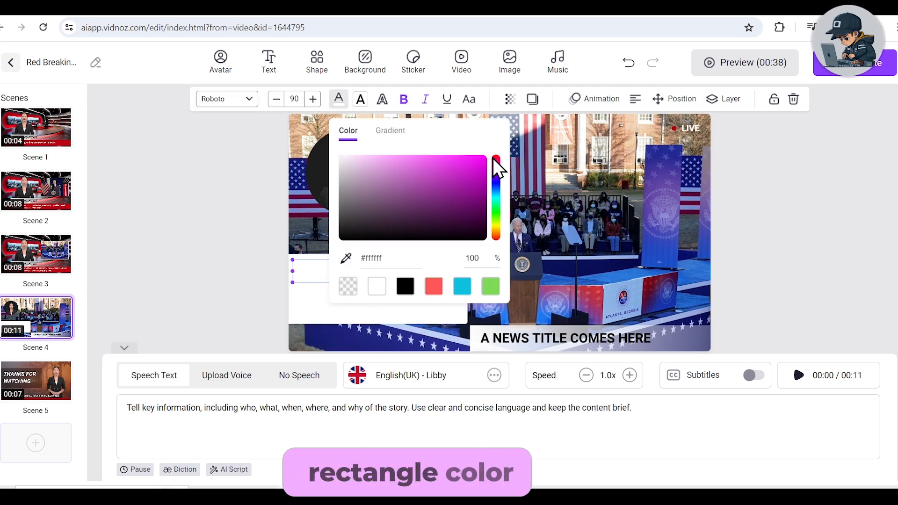
pyautogui.click(496, 157)
pyautogui.click(487, 172)
pyautogui.click(304, 255)
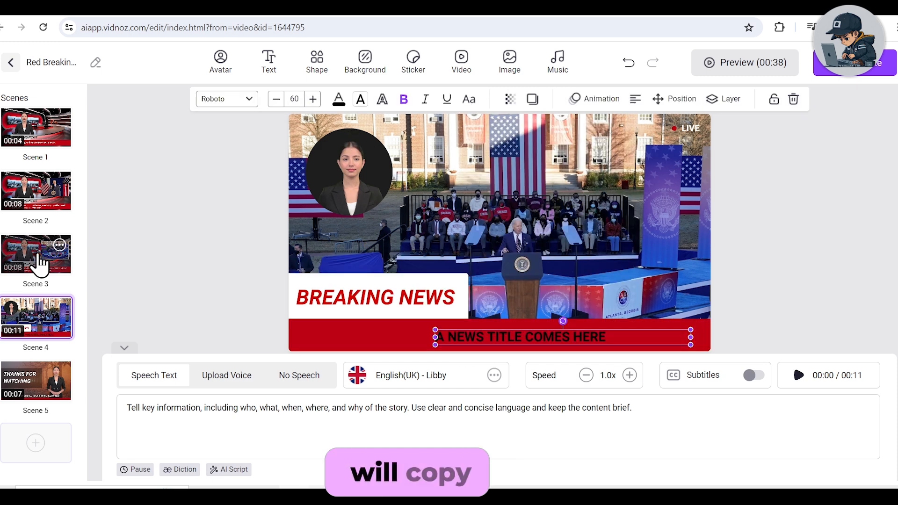
# Step: Copy Scene 3's speech sentence into Scene 4's news title and fit it on two lines at font size 40
pyautogui.click(39, 264)
pyautogui.tripleClick(362, 408)
pyautogui.hotkey('ctrl', 'c')
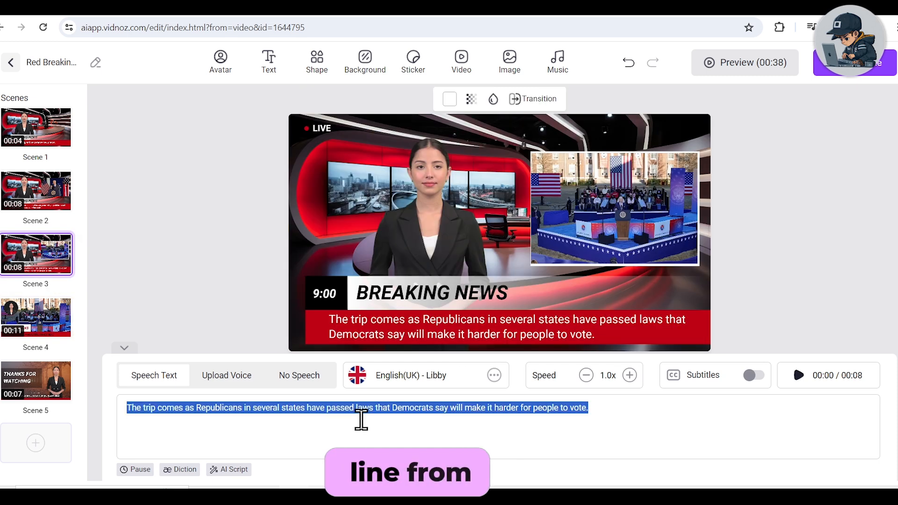
pyautogui.click(39, 323)
pyautogui.click(459, 337)
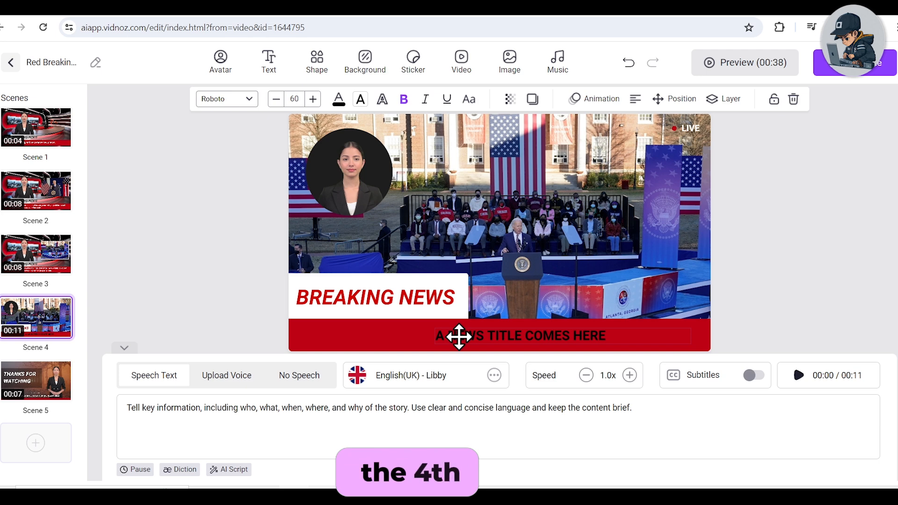
pyautogui.doubleClick(459, 336)
# Step: Make Scene 4's title text white and replace the scene's speech text with the same "The trip comes as Republicans" sentence
pyautogui.click(339, 99)
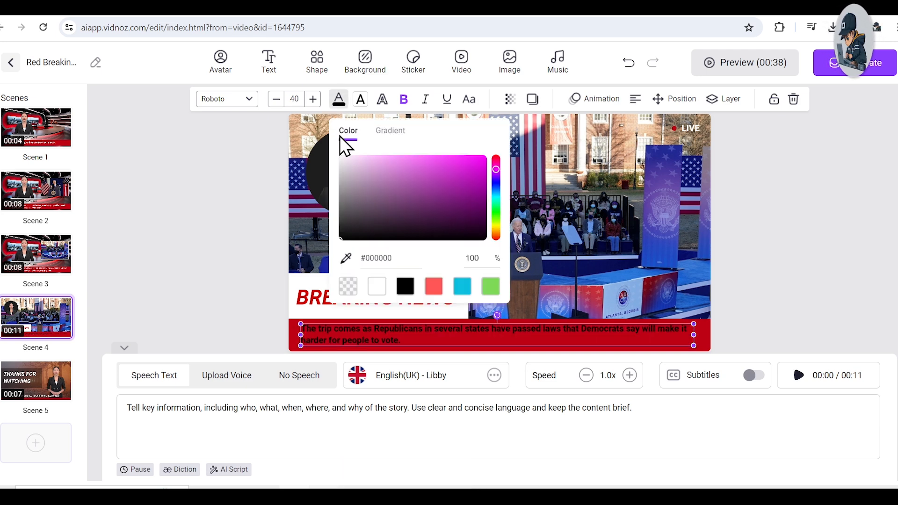
pyautogui.moveTo(373, 171); pyautogui.dragTo(305, 131)
pyautogui.click(225, 246)
pyautogui.tripleClick(168, 420)
pyautogui.hotkey('ctrl', 'v')
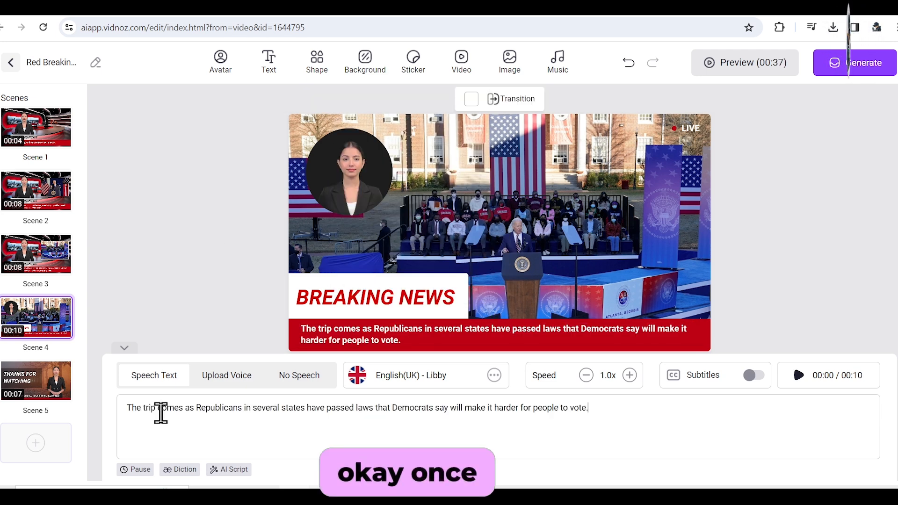
# Step: Delete Scene 3, the studio scene with the framed rally stage photo
pyautogui.click(61, 256)
pyautogui.click(61, 244)
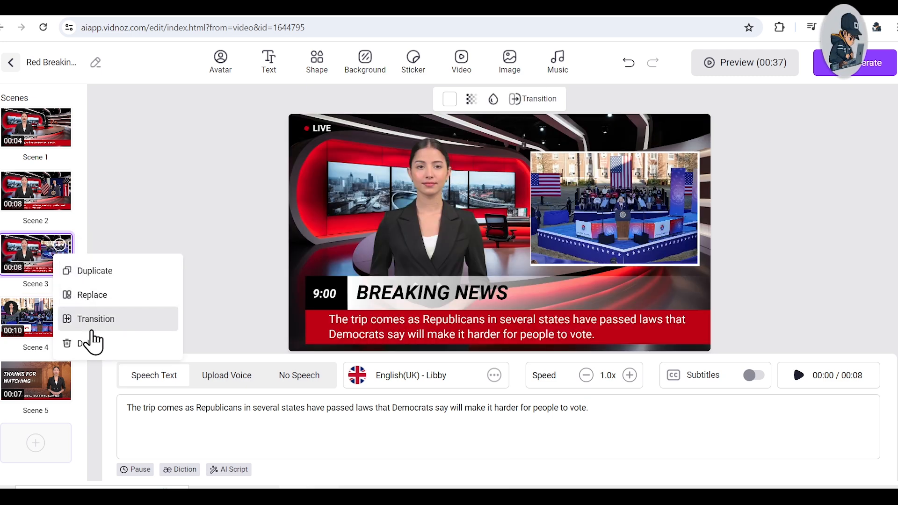
pyautogui.click(89, 342)
pyautogui.click(41, 277)
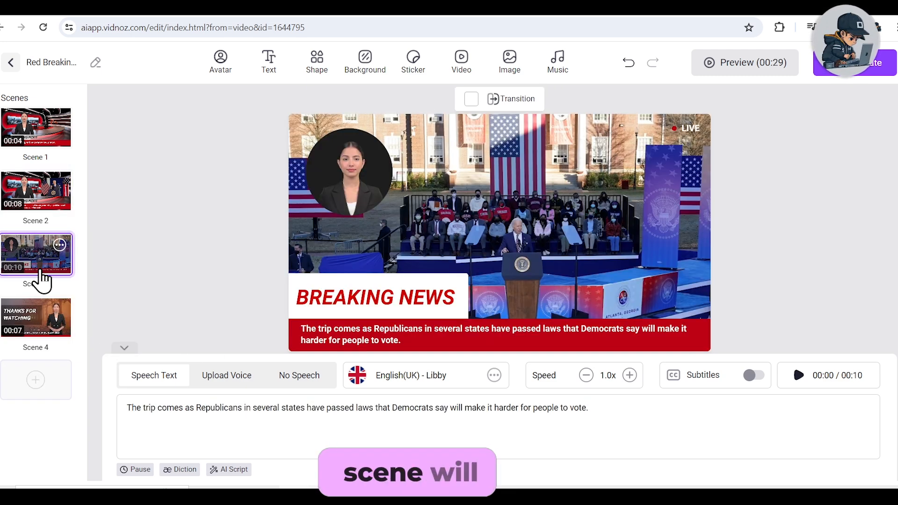
pyautogui.click(37, 129)
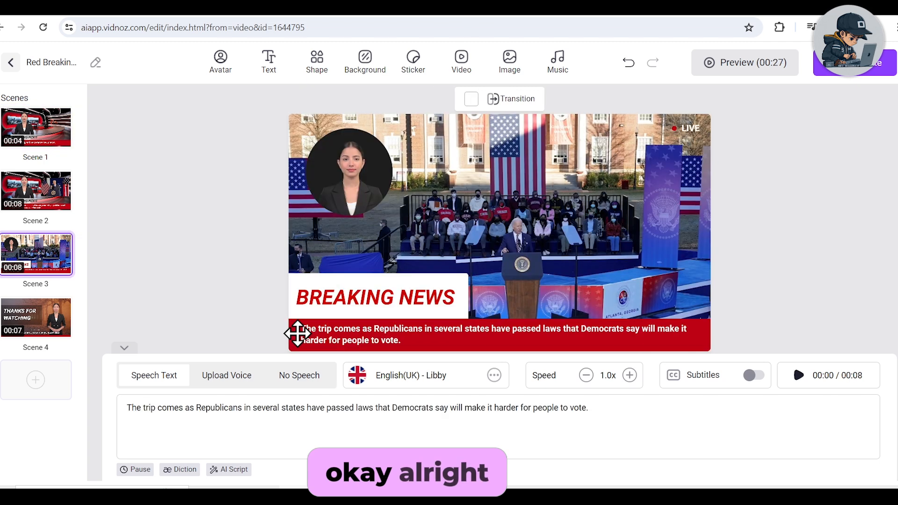
# Step: Set the entrance animation delay of the red bar and the title text in the full-frame rally scene to 0 s
pyautogui.click(296, 333)
pyautogui.click(476, 99)
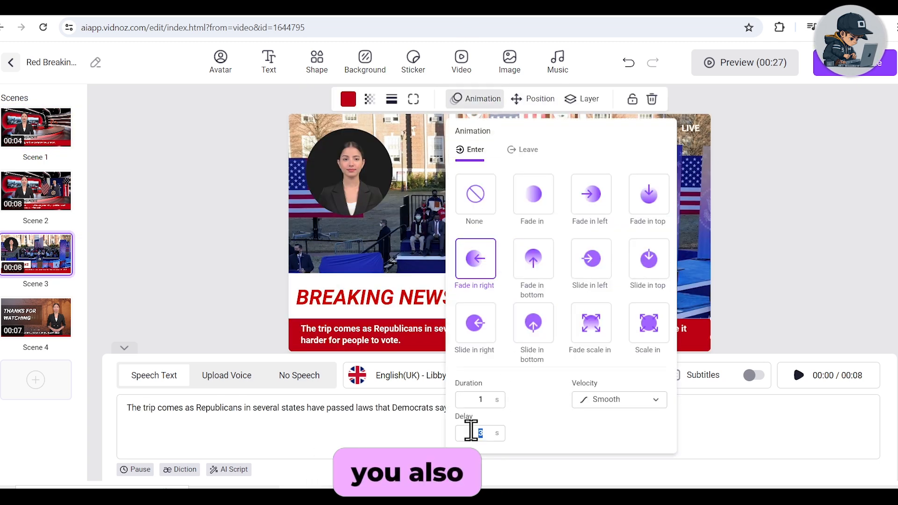
pyautogui.click(311, 325)
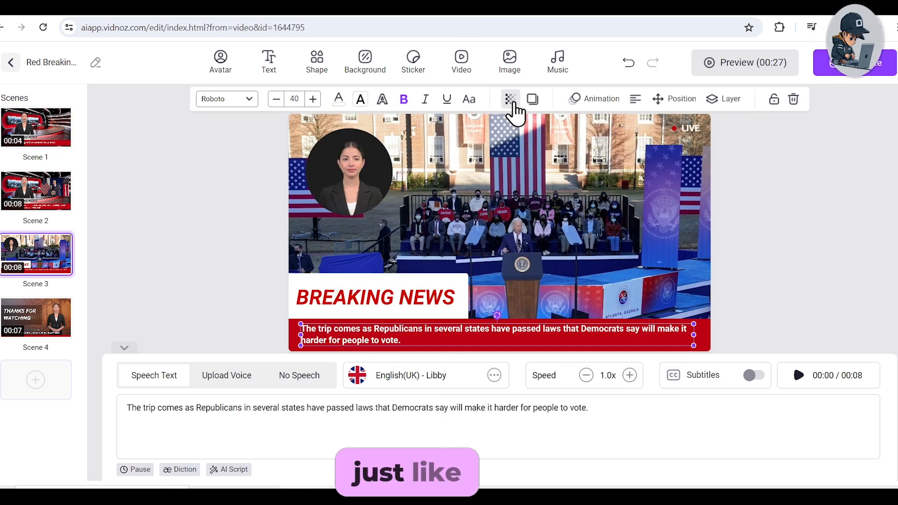
pyautogui.click(590, 100)
pyautogui.write('00')
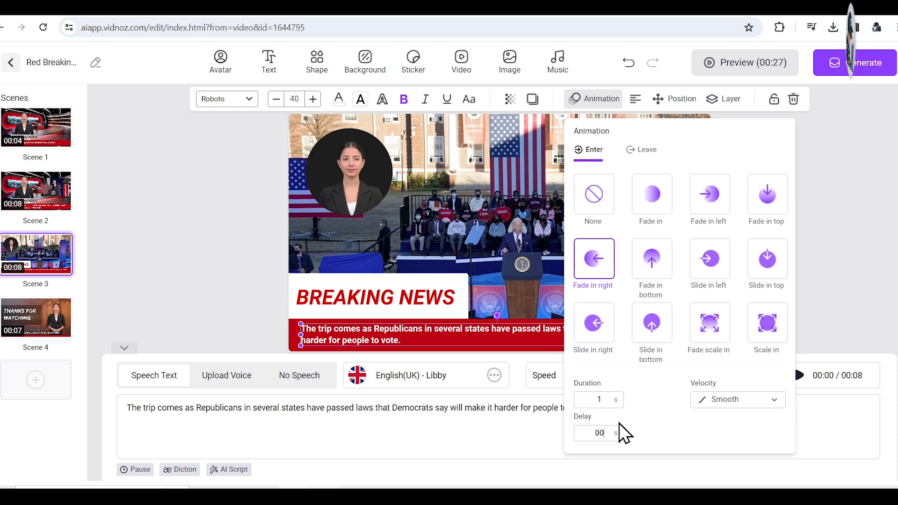
pyautogui.moveTo(602, 399); pyautogui.dragTo(521, 414)
pyautogui.write('0')
pyautogui.click(521, 415)
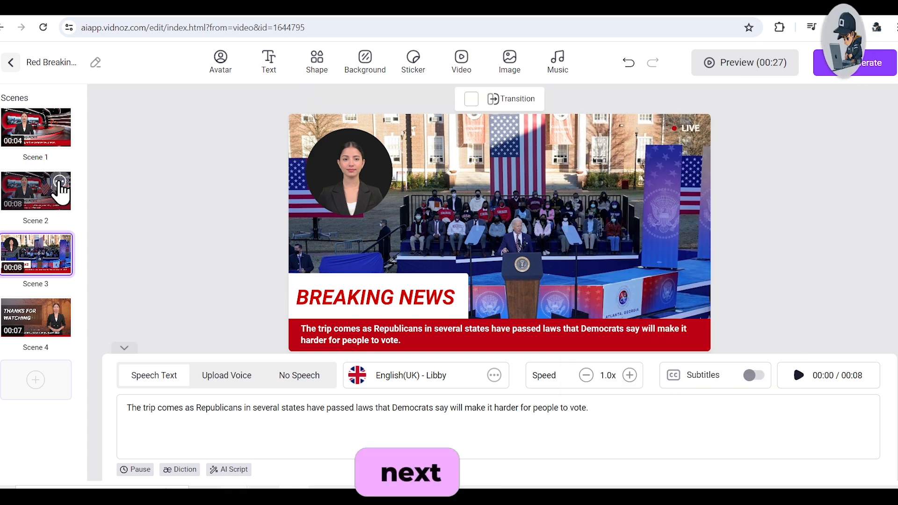
# Step: Duplicate Scene 2 and move the copy after the full-frame rally scene as Scene 4
pyautogui.click(72, 210)
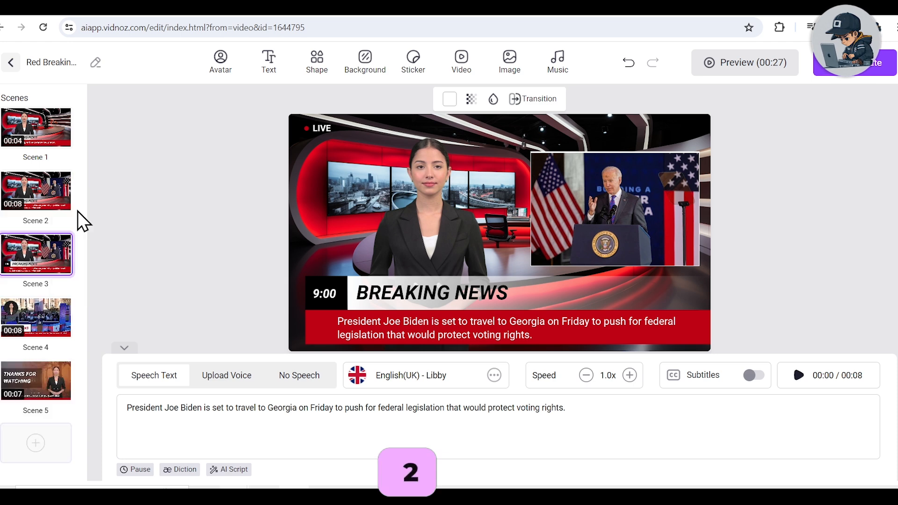
pyautogui.moveTo(24, 255); pyautogui.dragTo(29, 339)
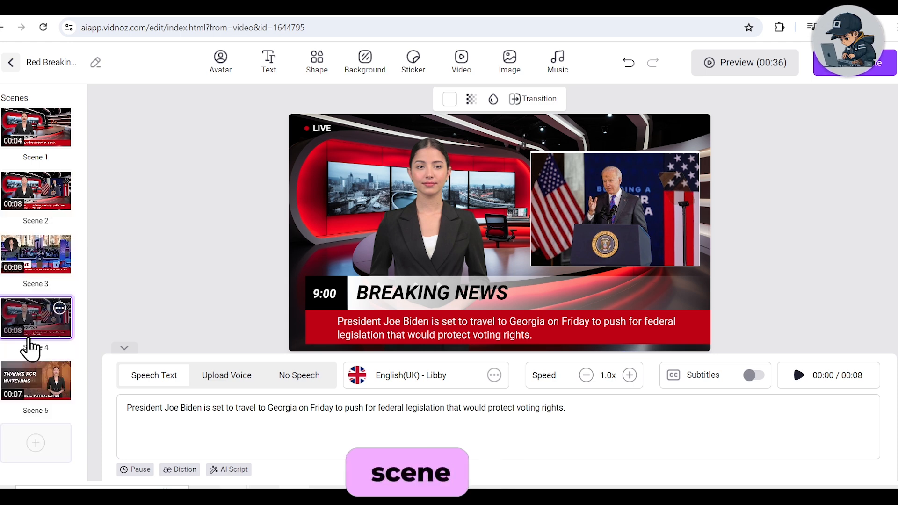
# Step: Replace Scene 4's speech and banner text with the script sentence "The Supreme Court on Wednesday heard arguments in a case that could overturn affirmative action programs in college admissions."
pyautogui.moveTo(163, 173); pyautogui.dragTo(622, 189)
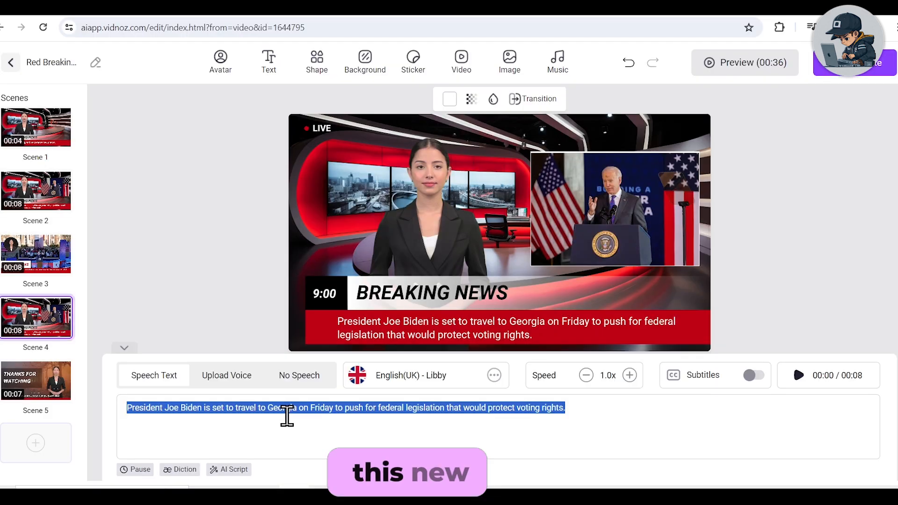
pyautogui.write('The Supreme Court on Wednesday heard arguments in a case that could overturn affirmative action programs in college admissions.')
pyautogui.click(355, 321)
# Step: Replace Scene 4's framed picture with the uploaded photo of the Supreme Court building
pyautogui.click(545, 154)
pyautogui.doubleClick(545, 154)
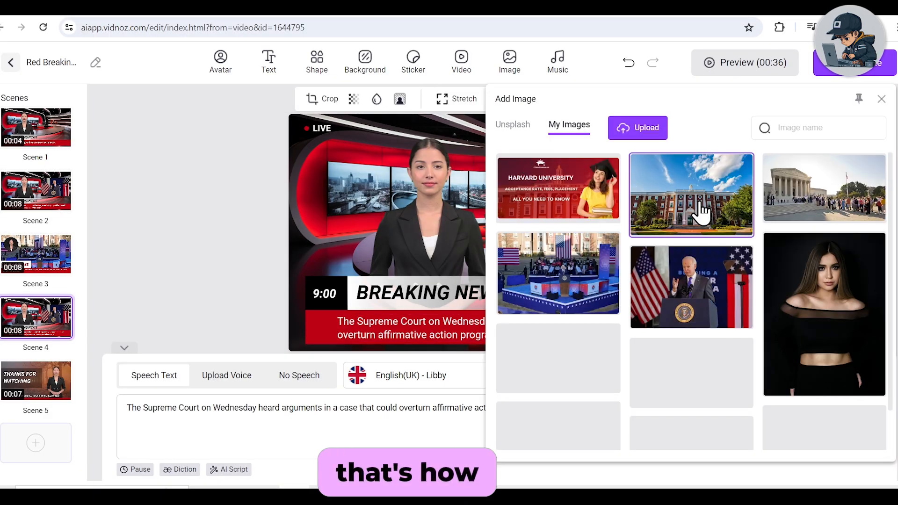
pyautogui.click(824, 187)
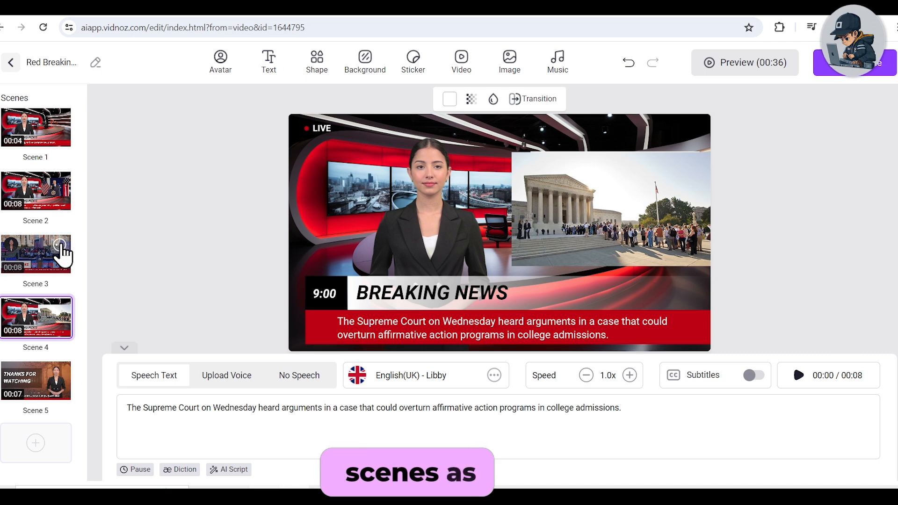
# Step: Duplicate the full-frame rally Scene 3 and place the copy after Scene 4 as Scene 5
pyautogui.click(57, 244)
pyautogui.click(89, 269)
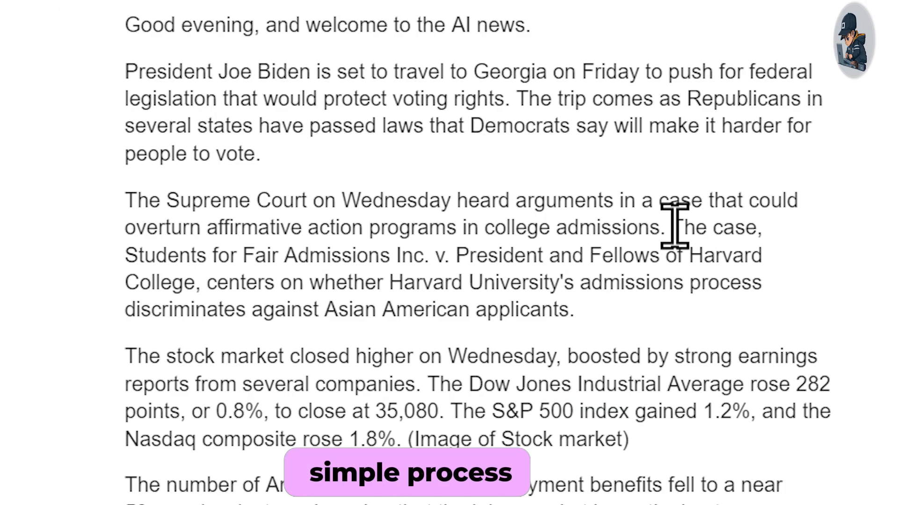
# Step: Replace Scene 5's speech and title text with "The case, Students for Fair Admissions Inc. v. President and Fellows of Harvard College" from the script
pyautogui.moveTo(673, 228); pyautogui.dragTo(175, 300)
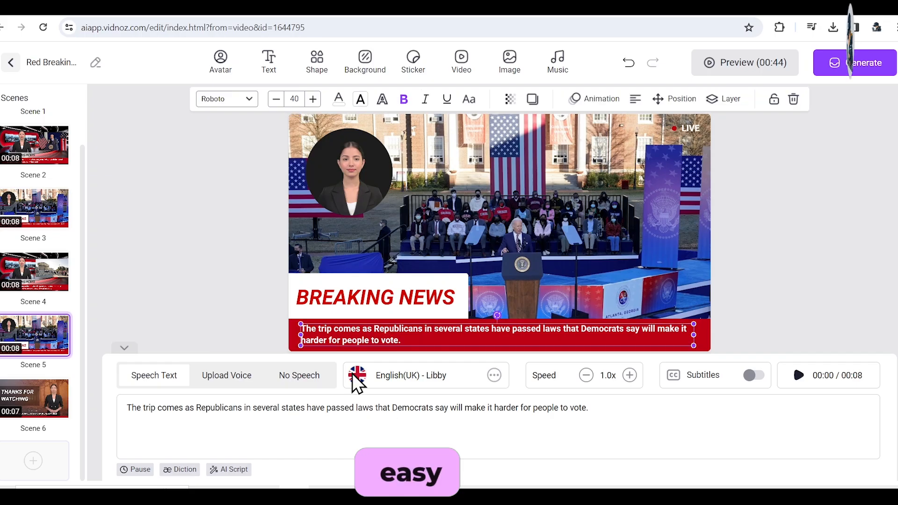
pyautogui.tripleClick(277, 417)
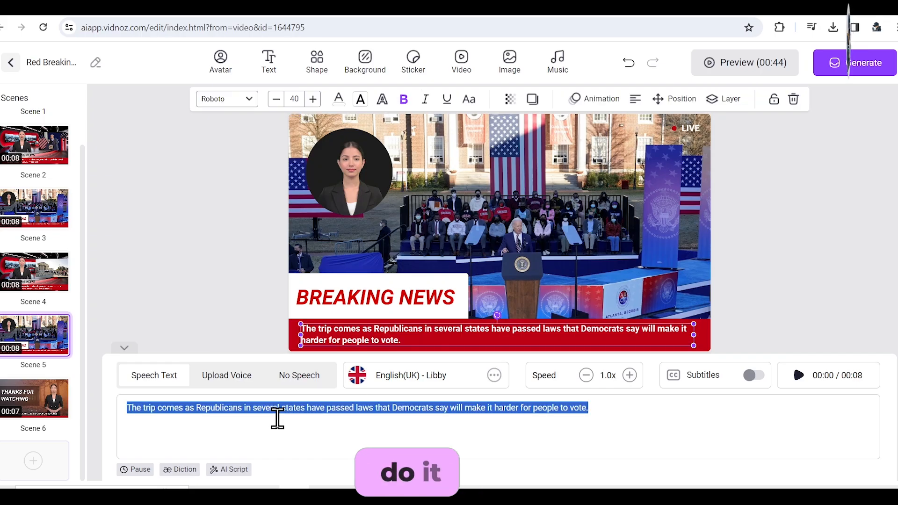
pyautogui.write('The case, Students for Fair Admissions Inc. v. President and Fellows of Harvard College,')
pyautogui.doubleClick(381, 336)
pyautogui.write('The case, Students for Fair Admissions Inc. v. President and Fellows of Harvard College.')
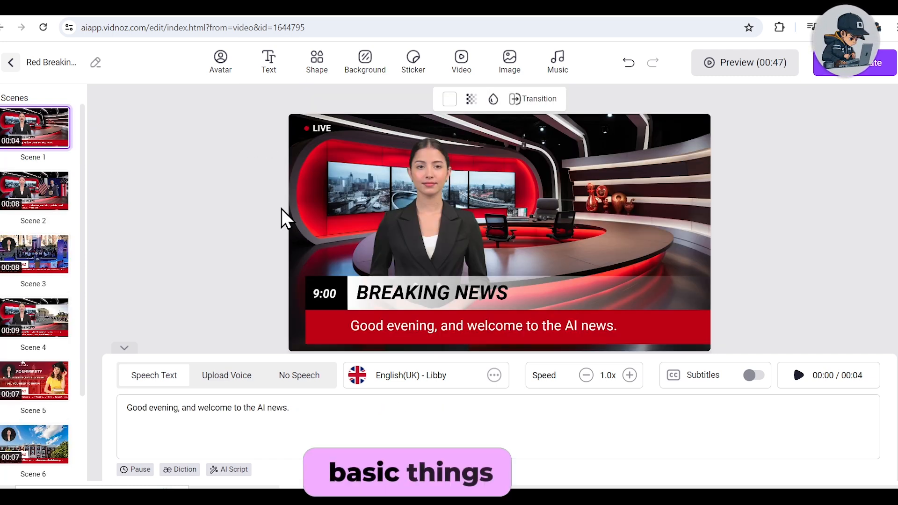
# Step: Try adding the 8-second rocky coast stock video beside the presenter in Scene 1 and enlarge it slightly
pyautogui.click(560, 69)
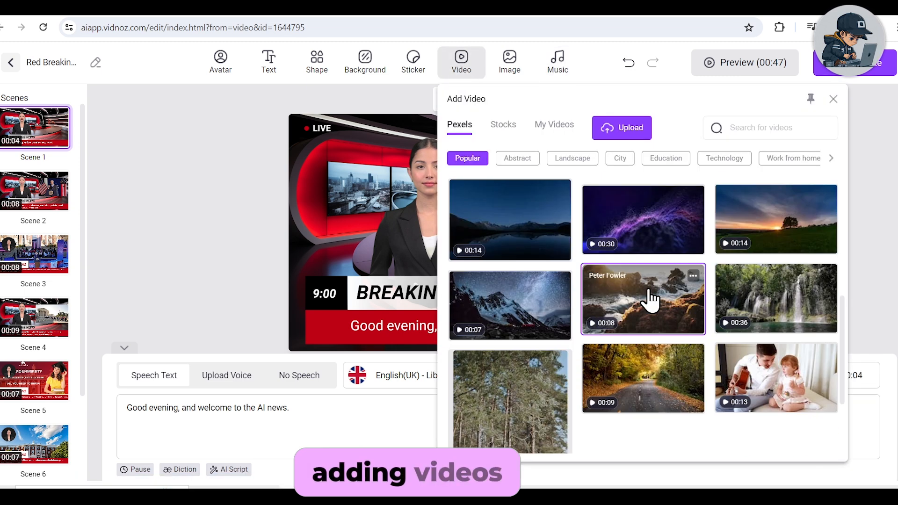
pyautogui.click(651, 299)
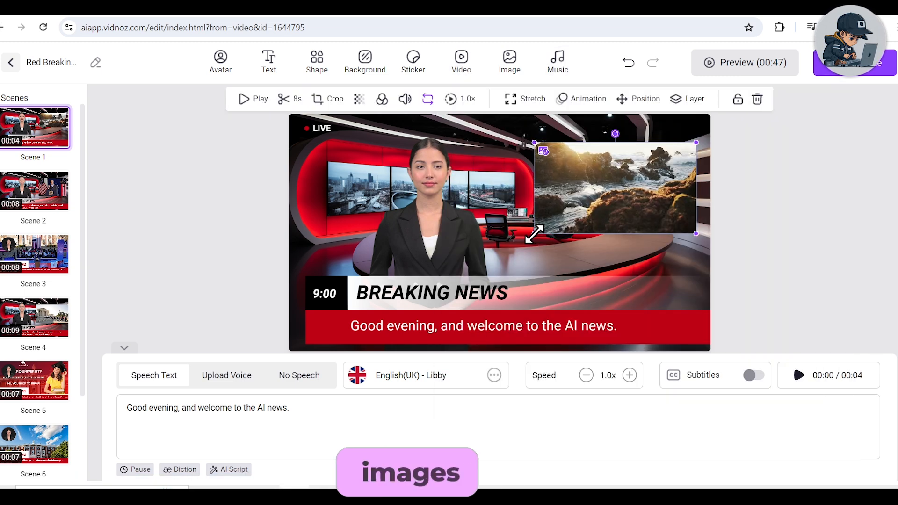
pyautogui.moveTo(537, 233); pyautogui.dragTo(522, 240)
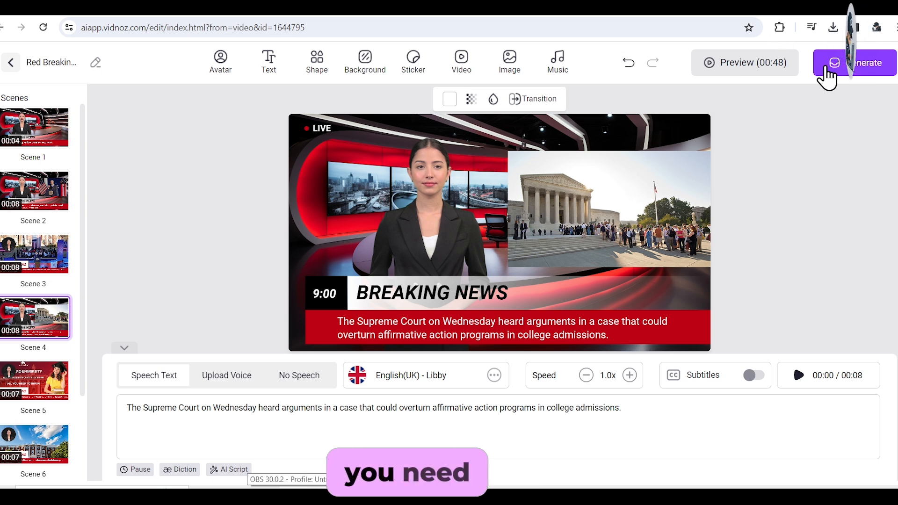
# Step: Generate the finished news video
pyautogui.click(827, 70)
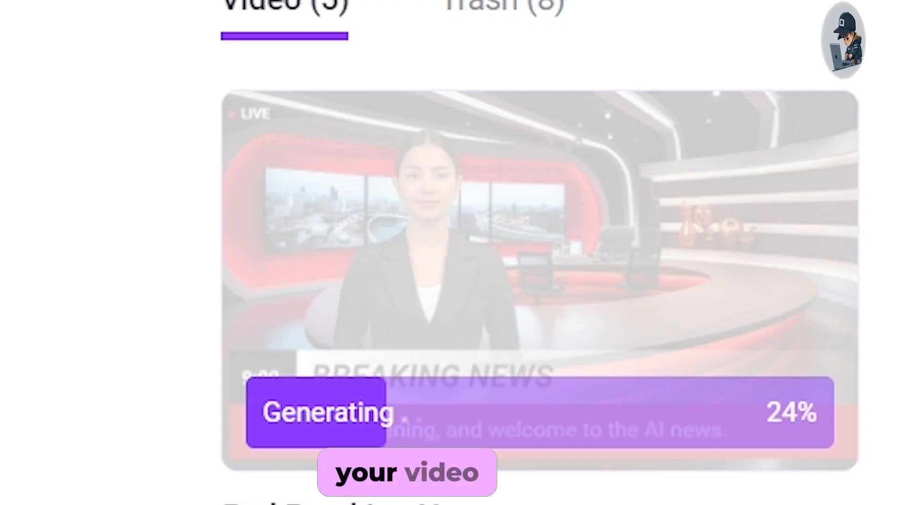